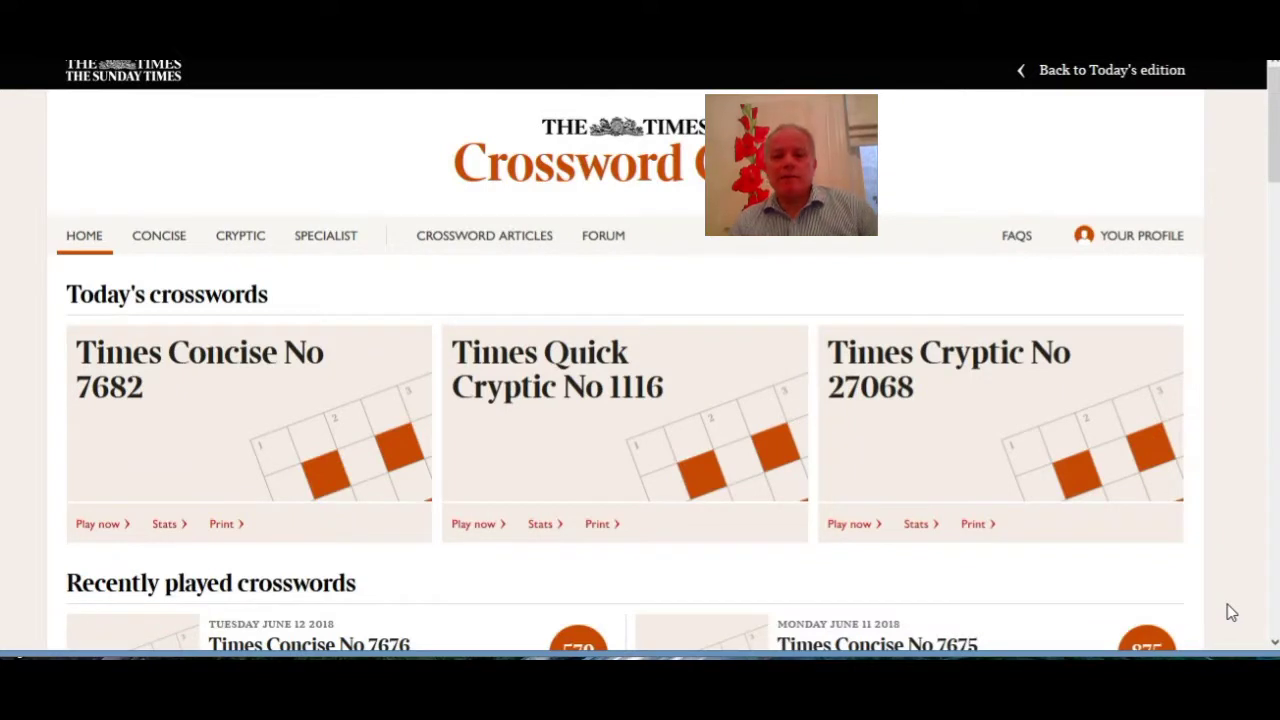
# - Start today's Times Cryptic No 27068 from its 'Play now' card on the home page
pyautogui.click(881, 372)
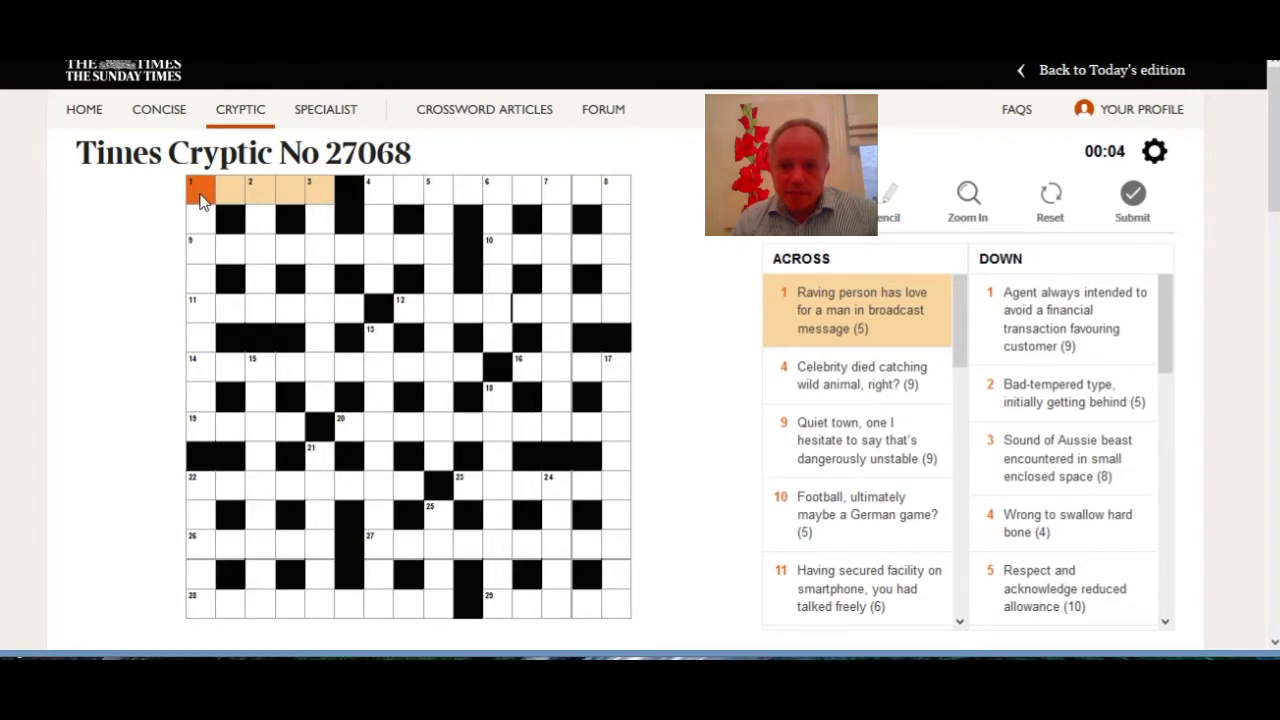
# - Finish 1 Down's lower cells with MENT and complete 19 Across as TERM
pyautogui.click(200, 200)
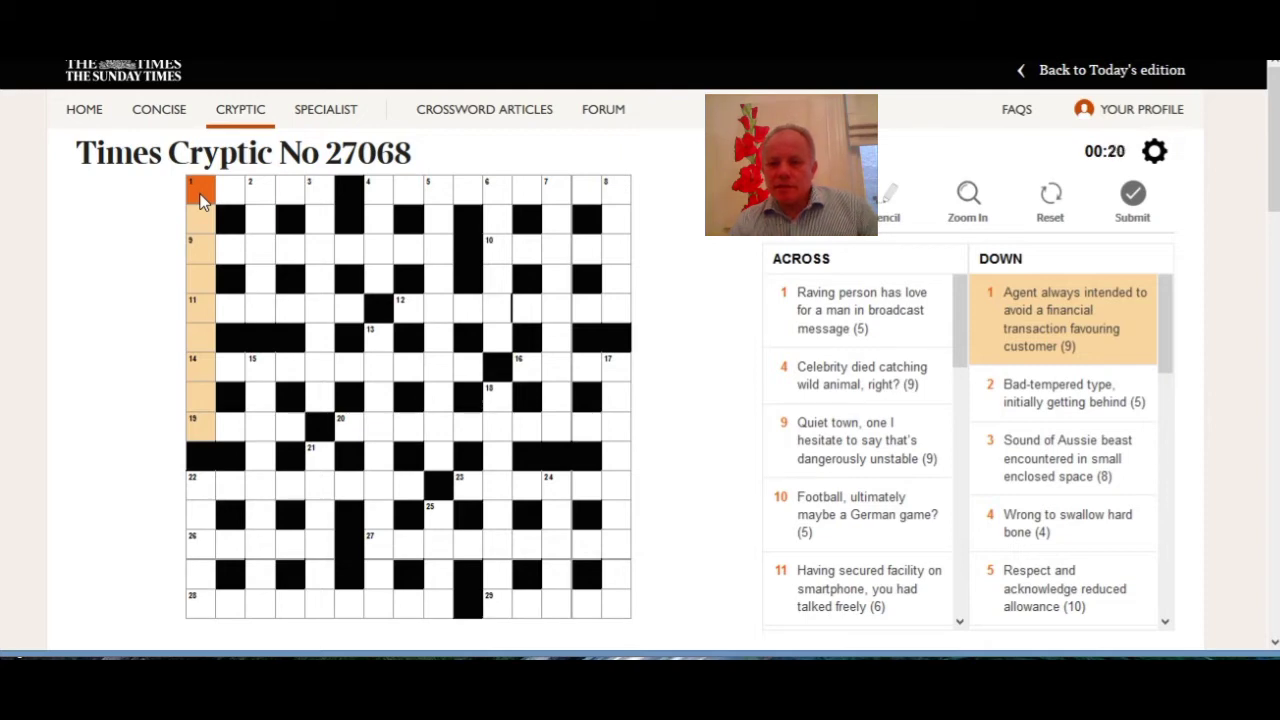
pyautogui.click(193, 338)
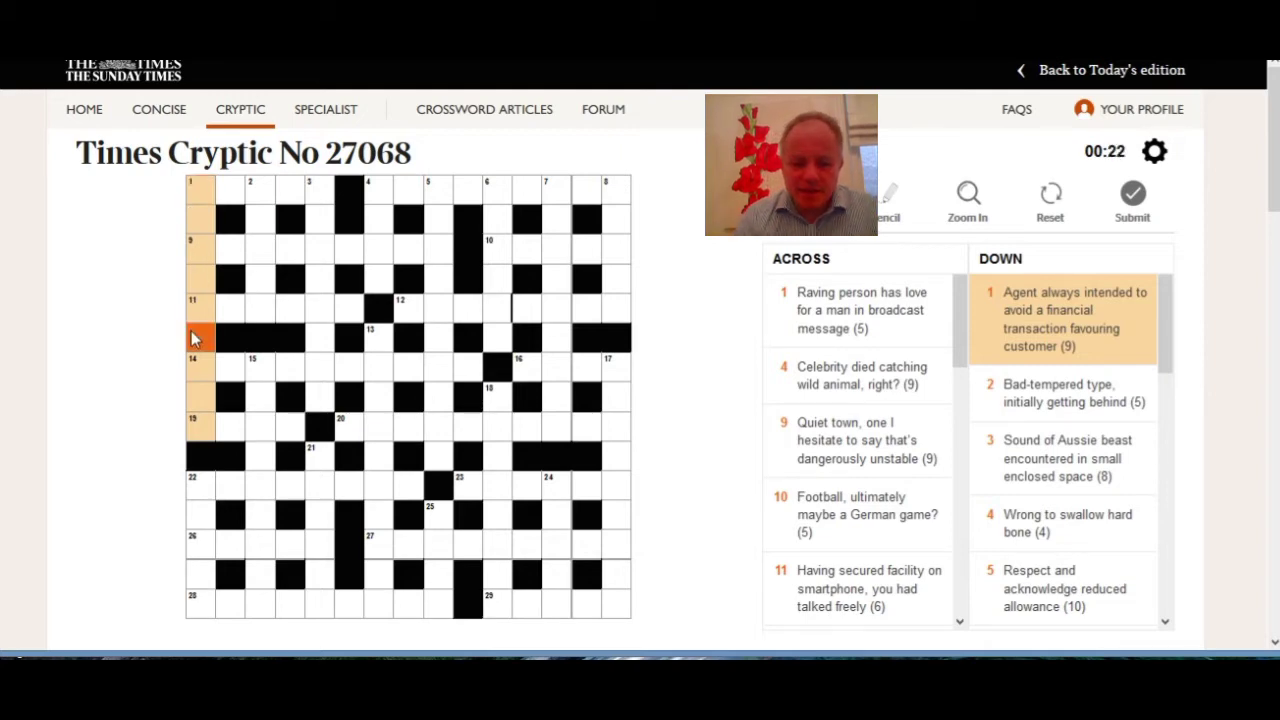
pyautogui.write('MENT')
pyautogui.press('Right')
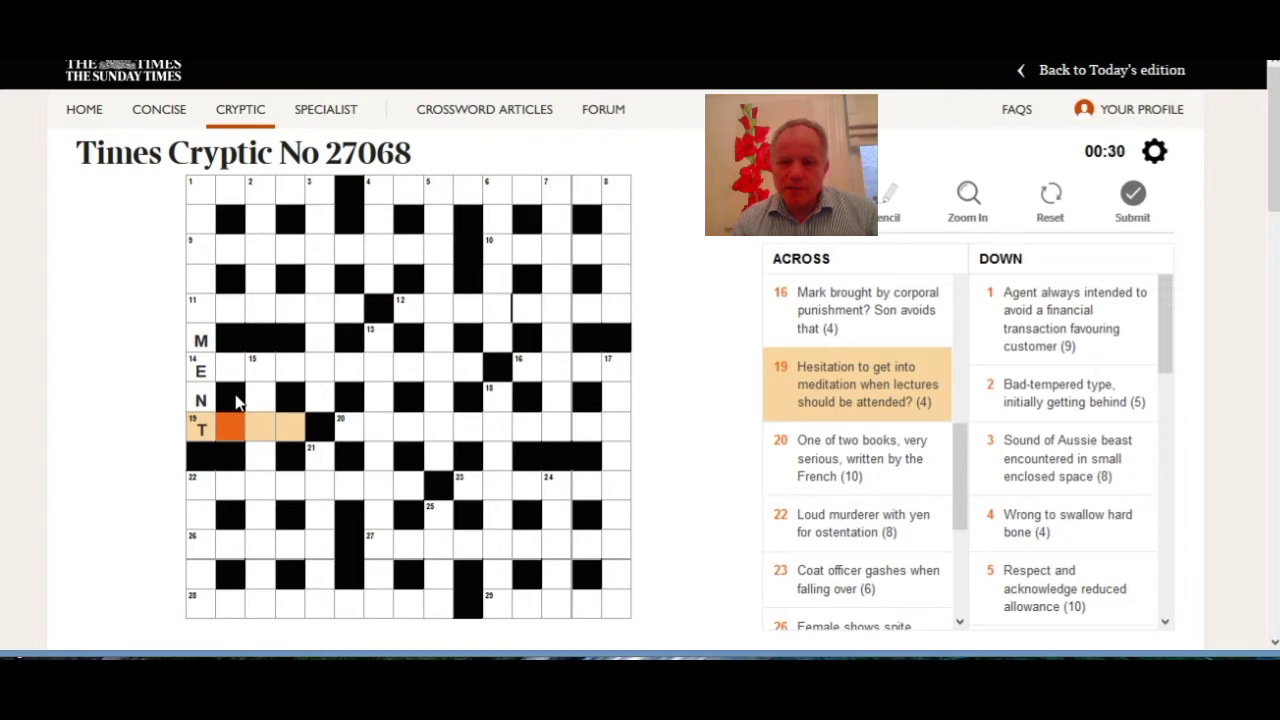
pyautogui.write('ERM')
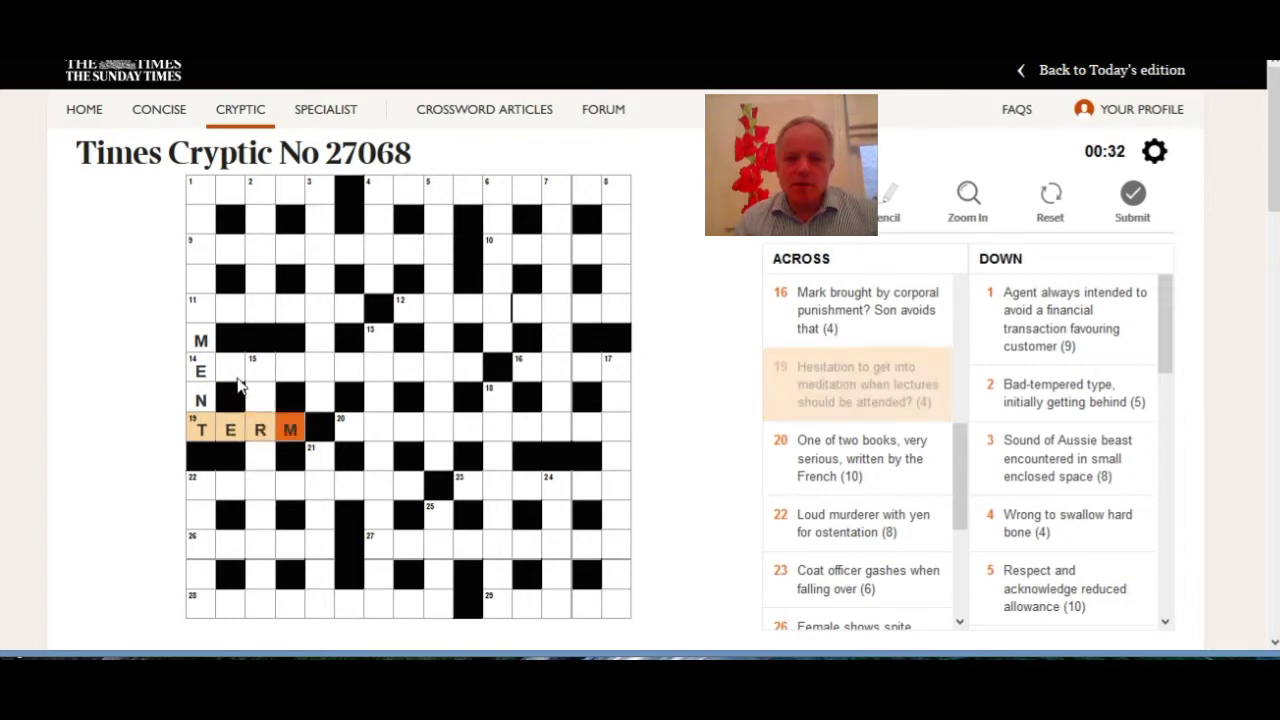
# - Enter EXPATRIATE at 14 Across and PARTITION at 15 Down
pyautogui.click(239, 375)
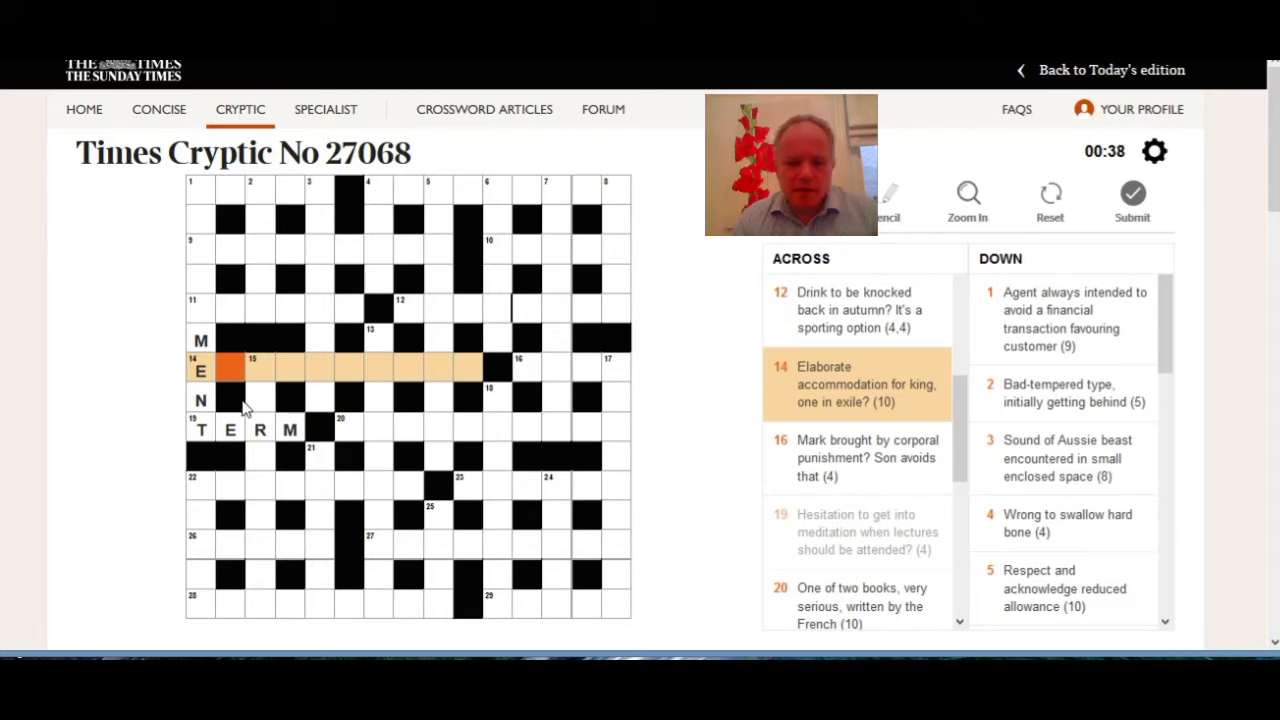
pyautogui.write('XPATRIATE')
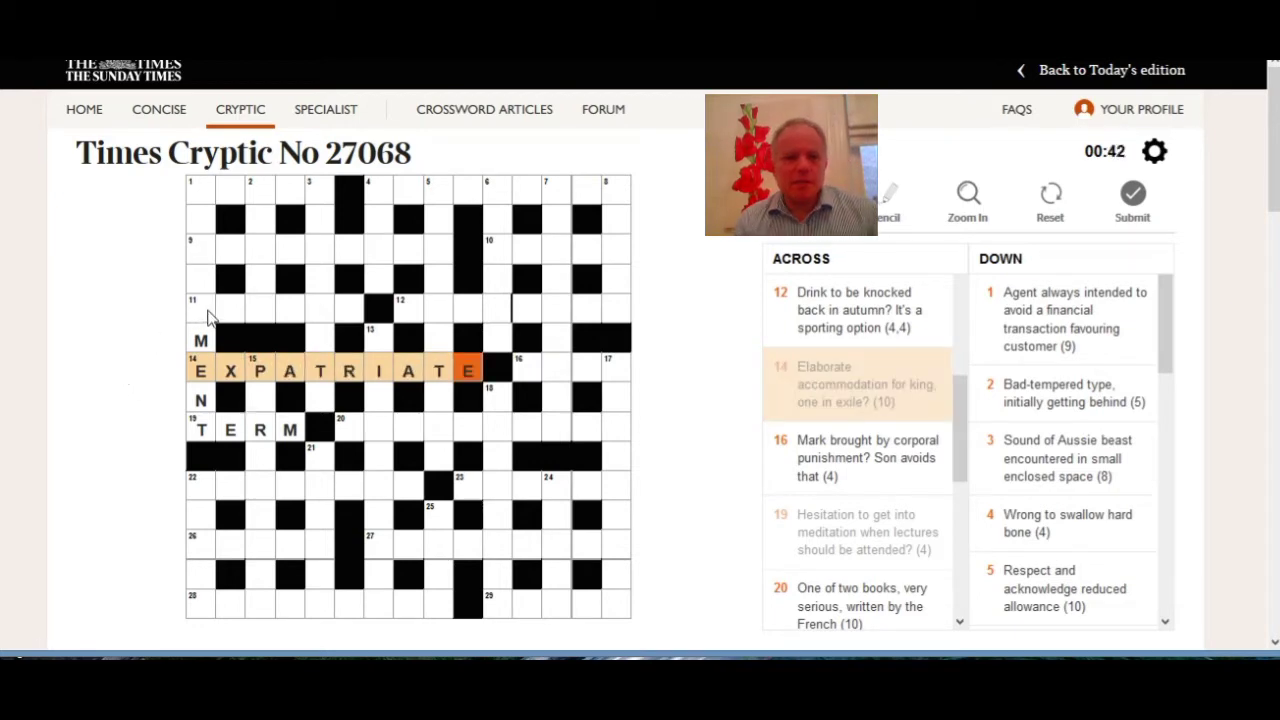
pyautogui.click(260, 400)
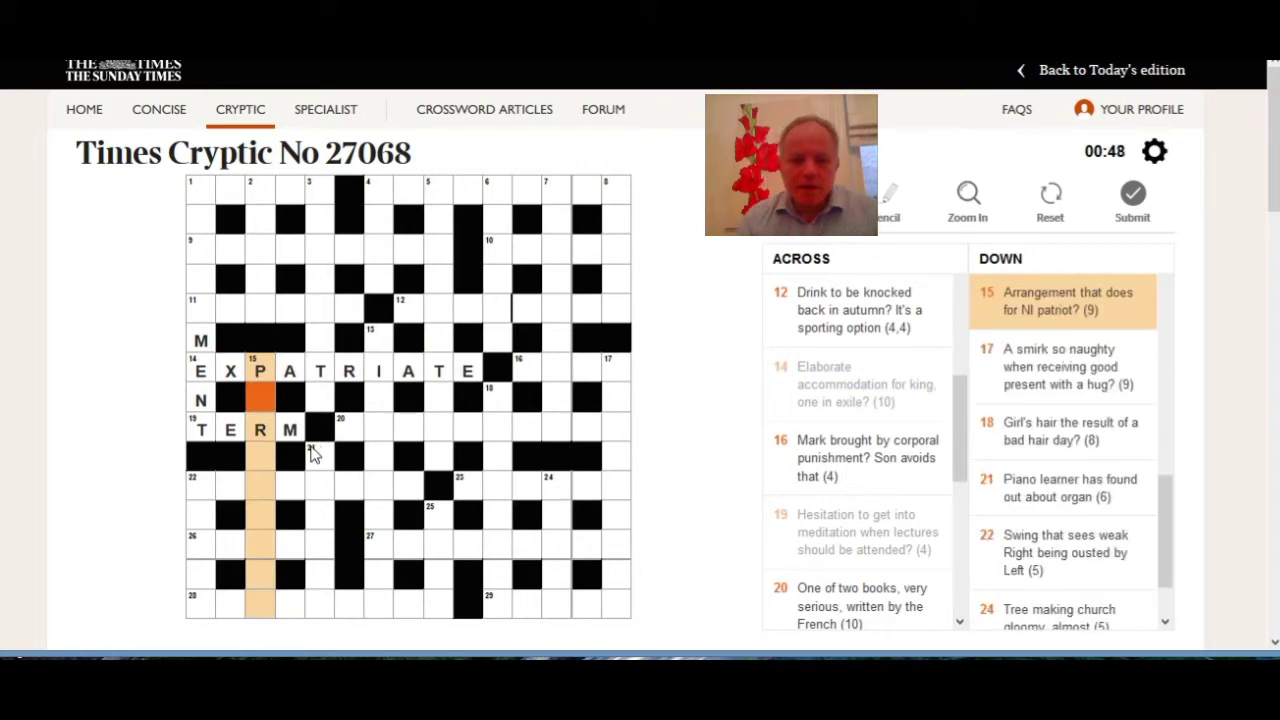
pyautogui.write('ARTI')
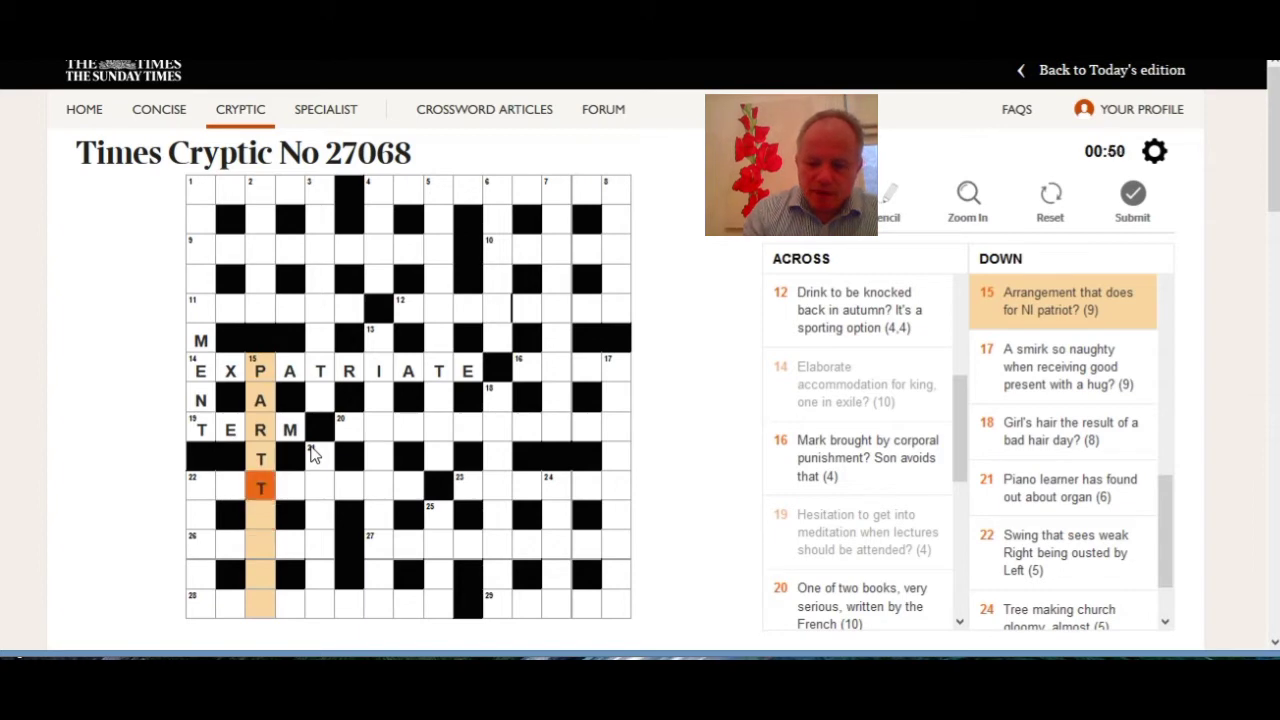
pyautogui.write('TION')
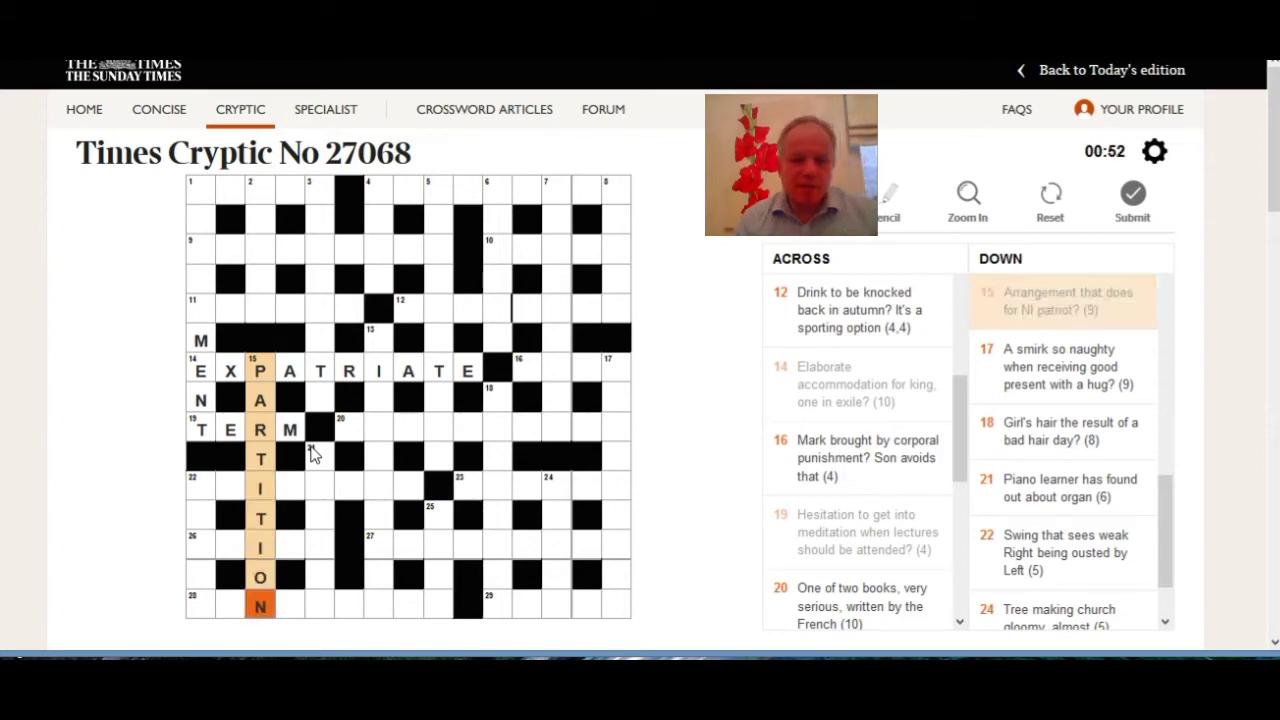
pyautogui.click(378, 346)
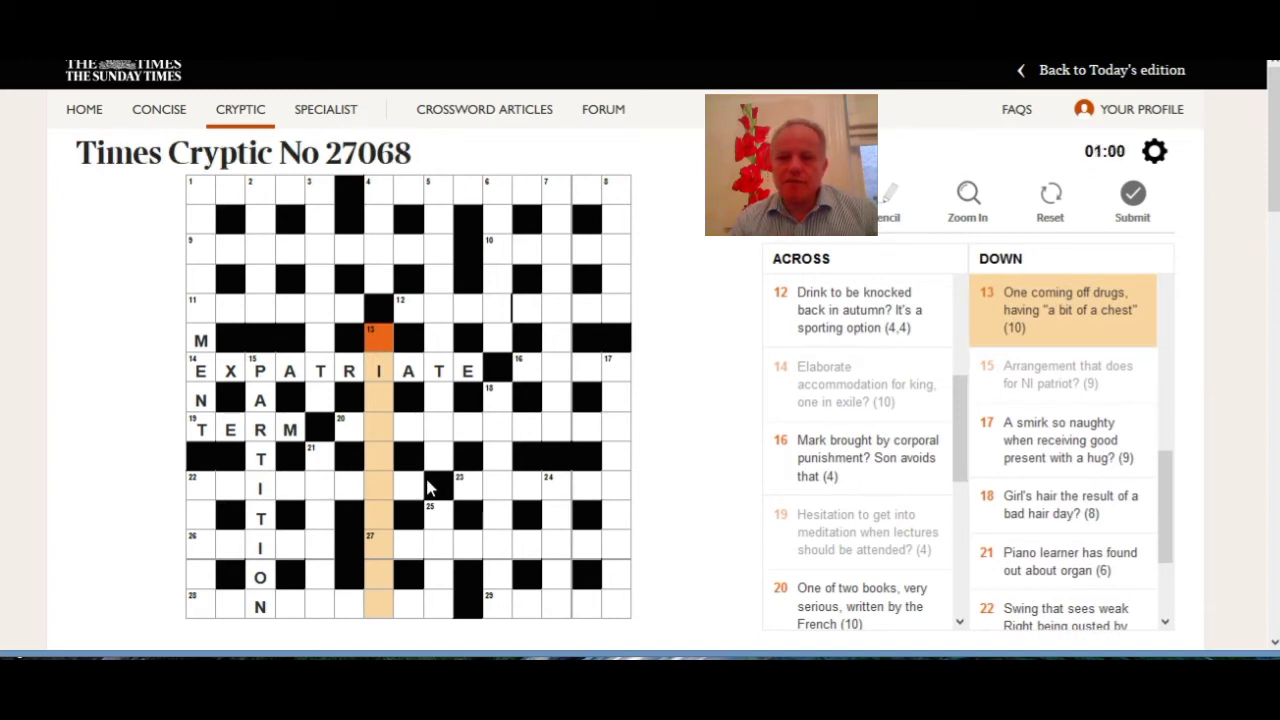
# - Enter FRIPPERY at 22 Across
pyautogui.click(203, 494)
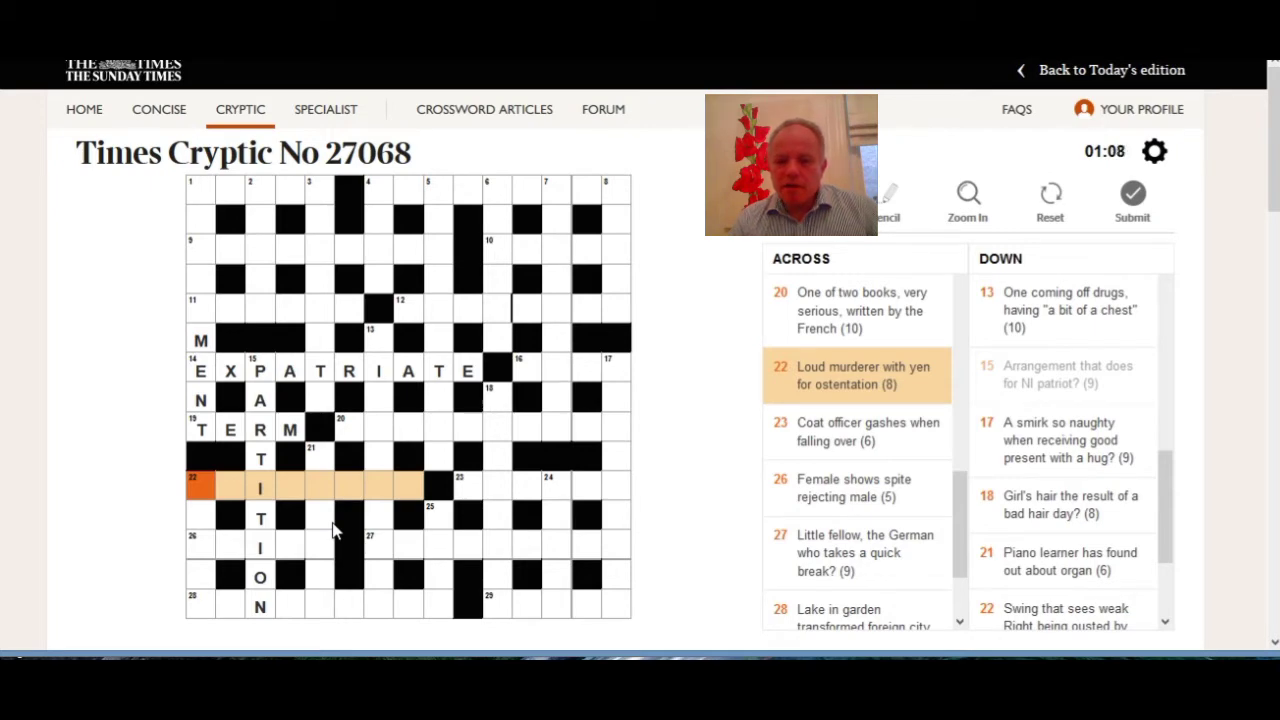
pyautogui.write('FRIPPERY')
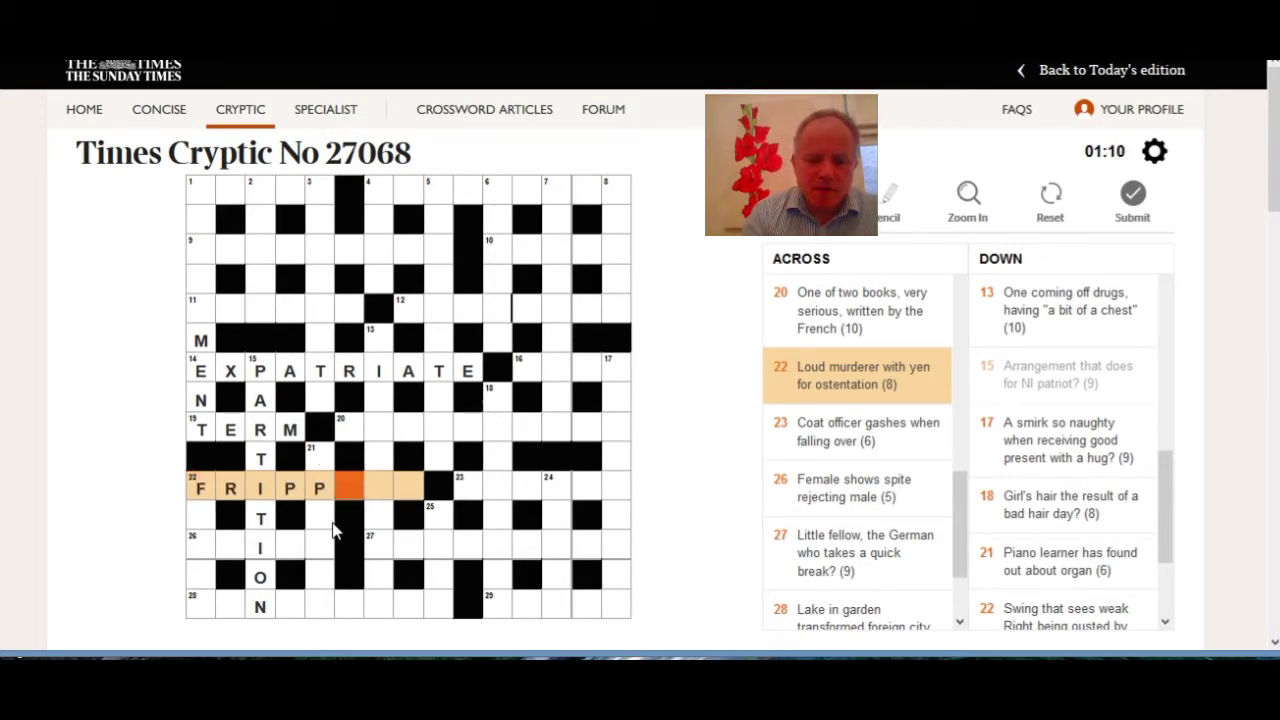
pyautogui.click(213, 516)
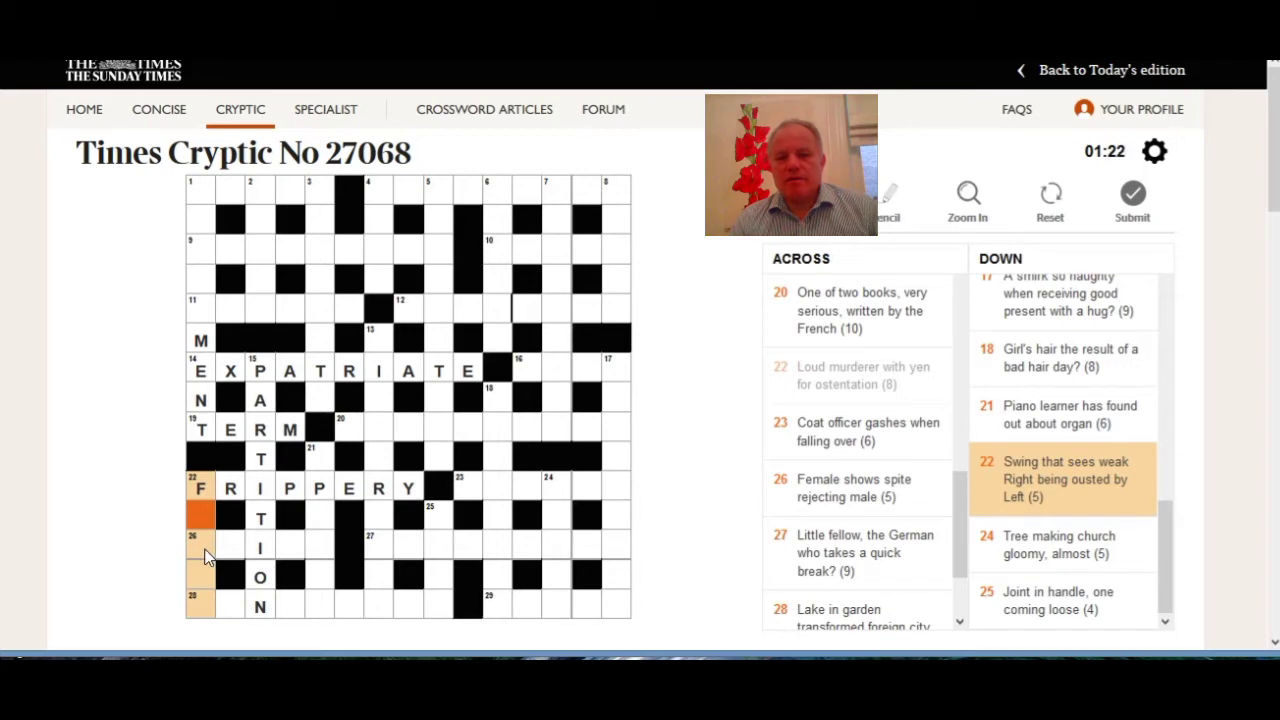
pyautogui.click(205, 556)
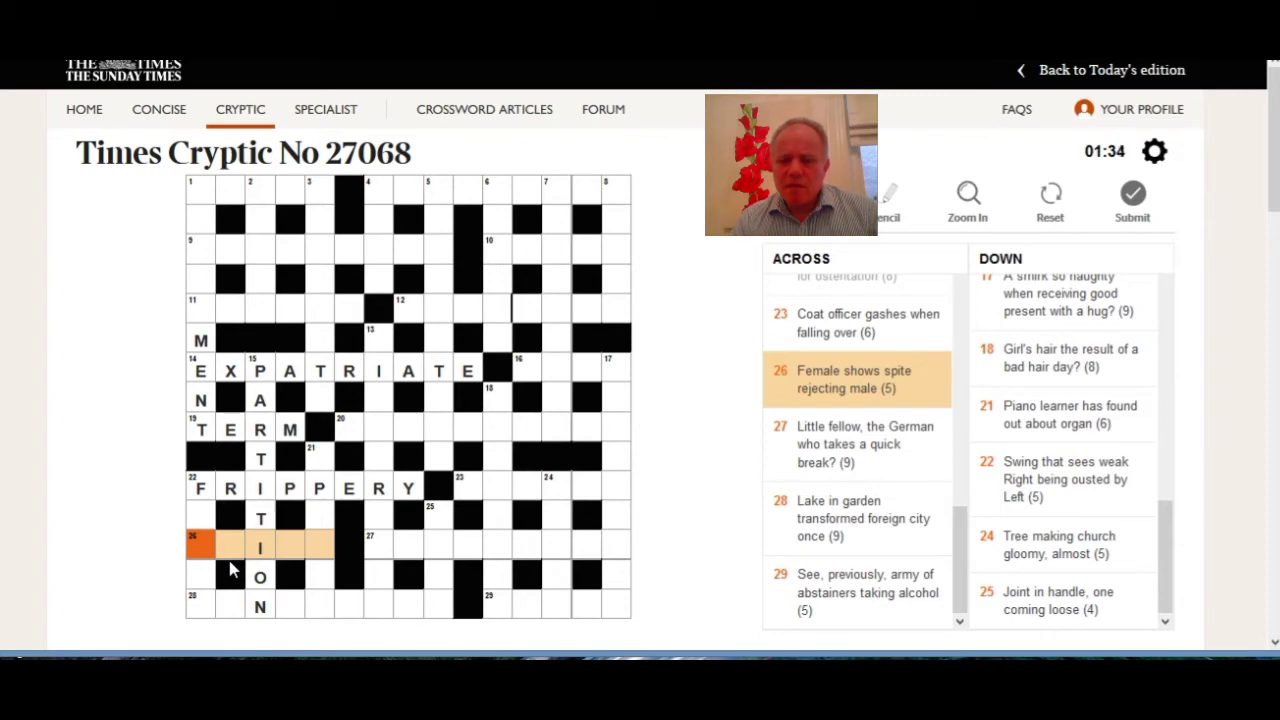
# - Enter SPLEEN at 21 Down and begin typing LENINGRAD at 28 Across
pyautogui.click(318, 461)
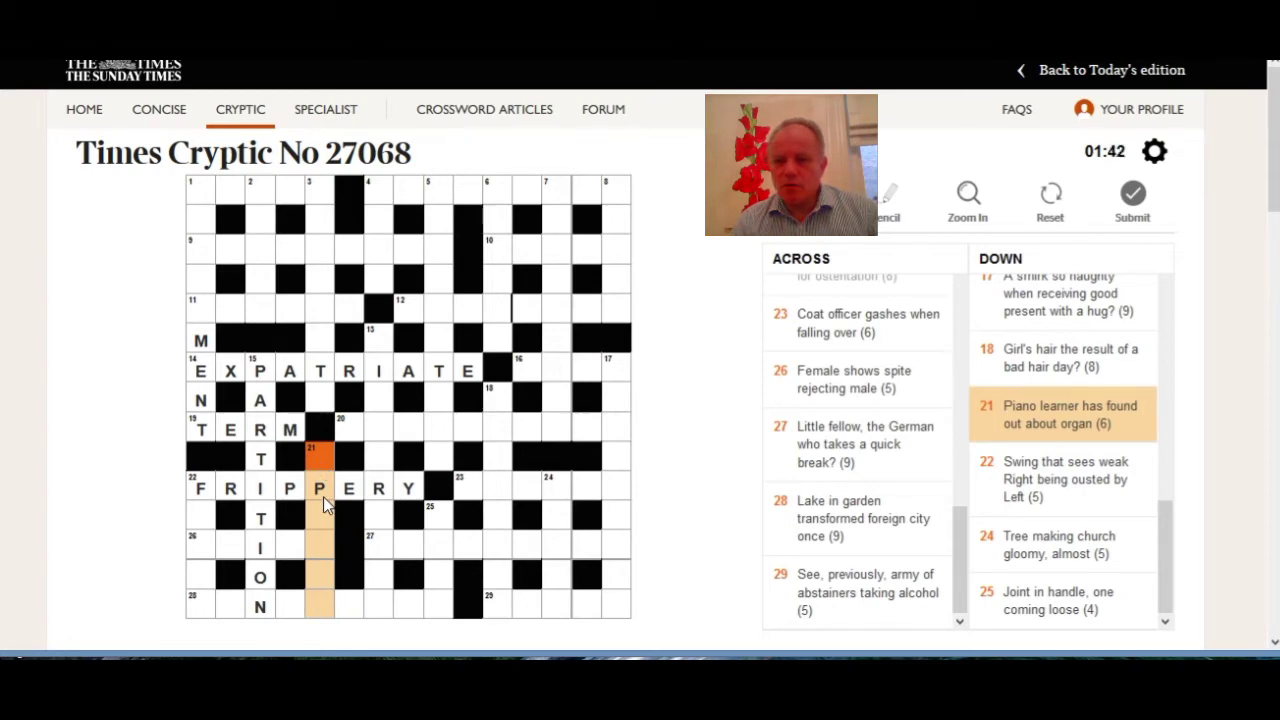
pyautogui.write('splee')
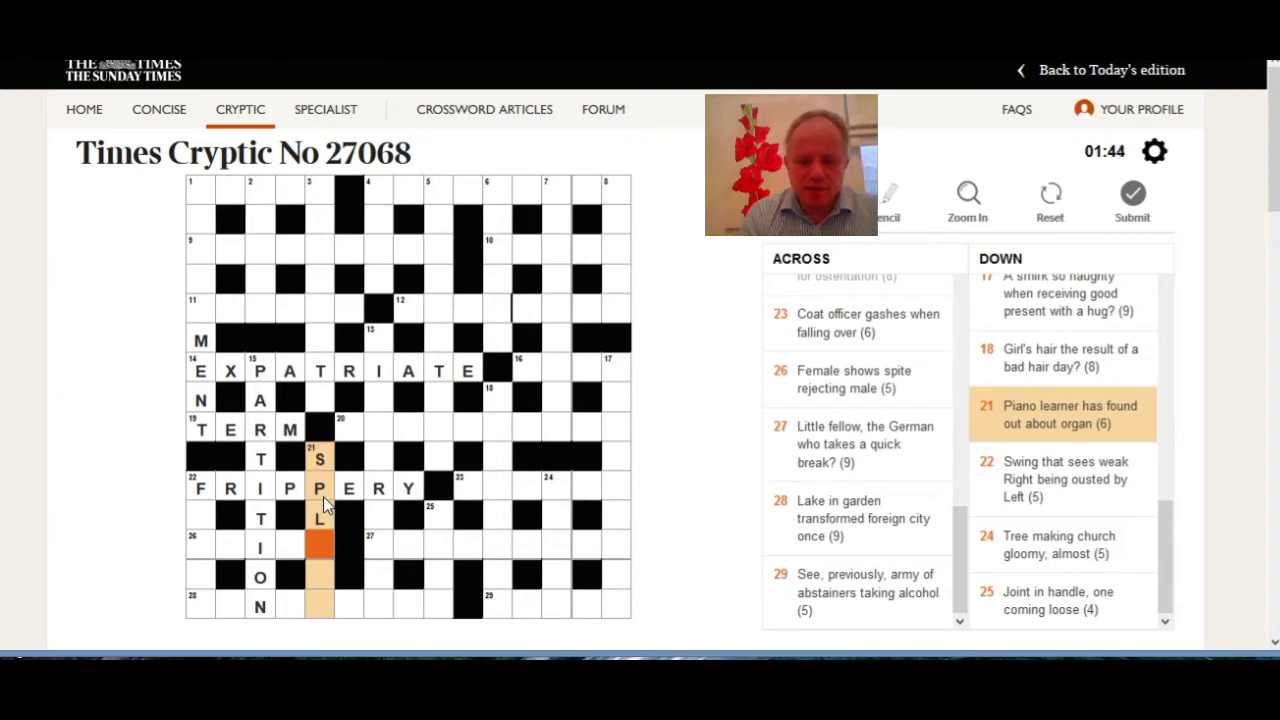
pyautogui.write('n')
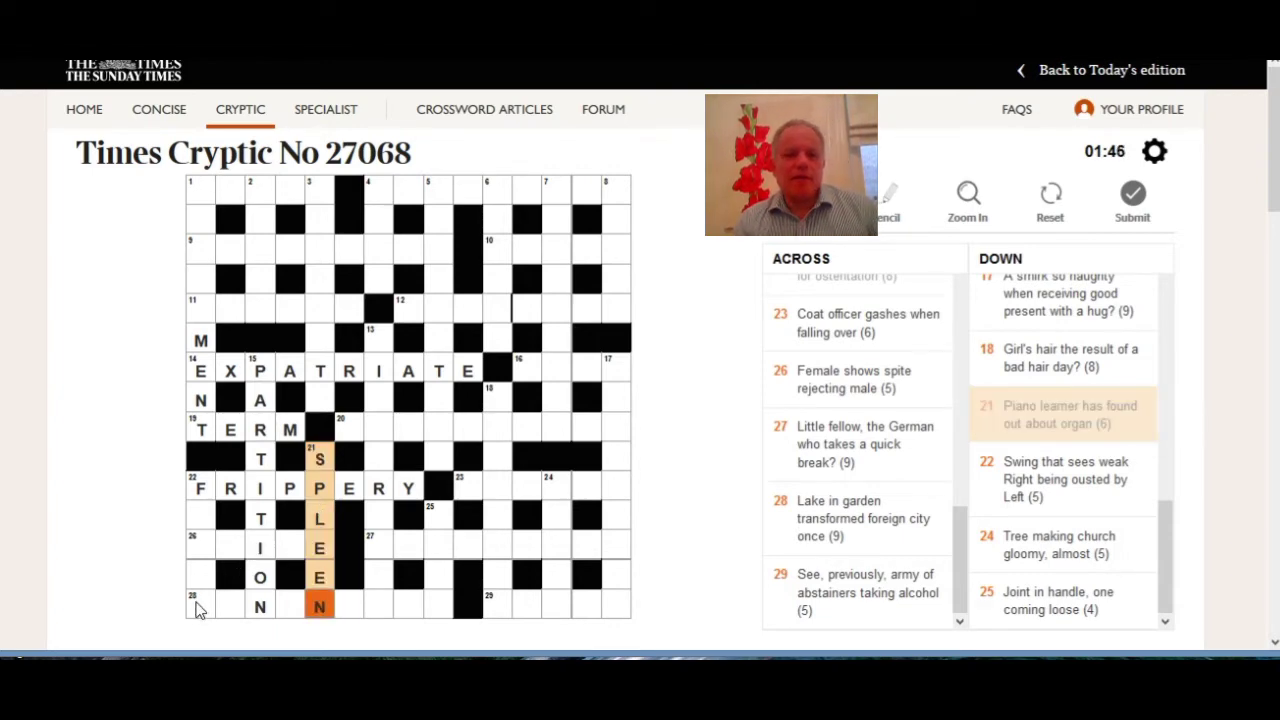
pyautogui.click(201, 596)
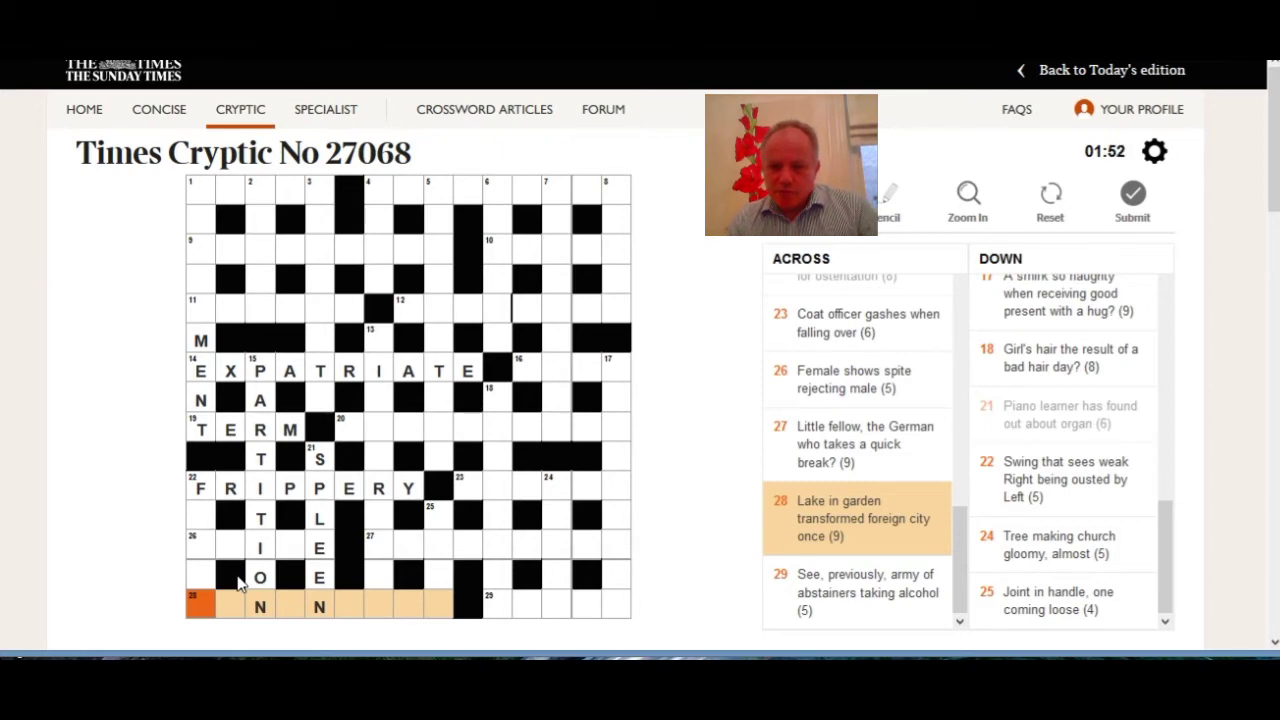
pyautogui.write('lenin')
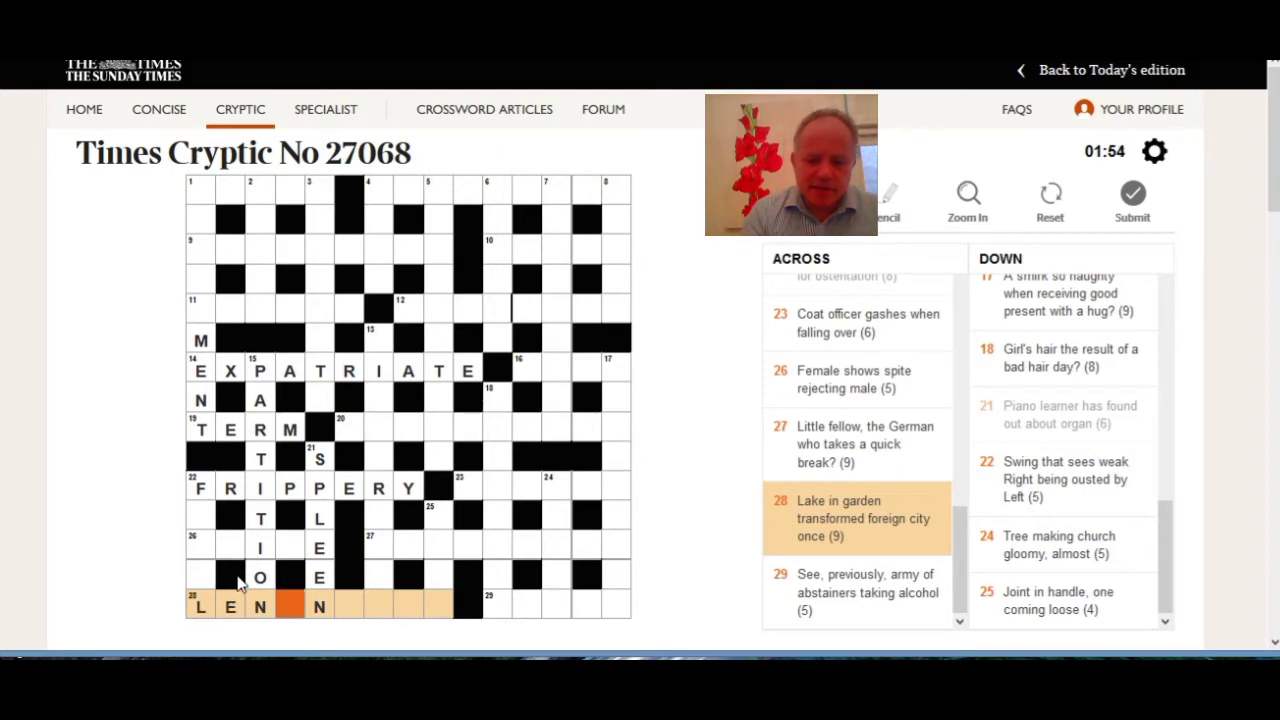
pyautogui.write('grad')
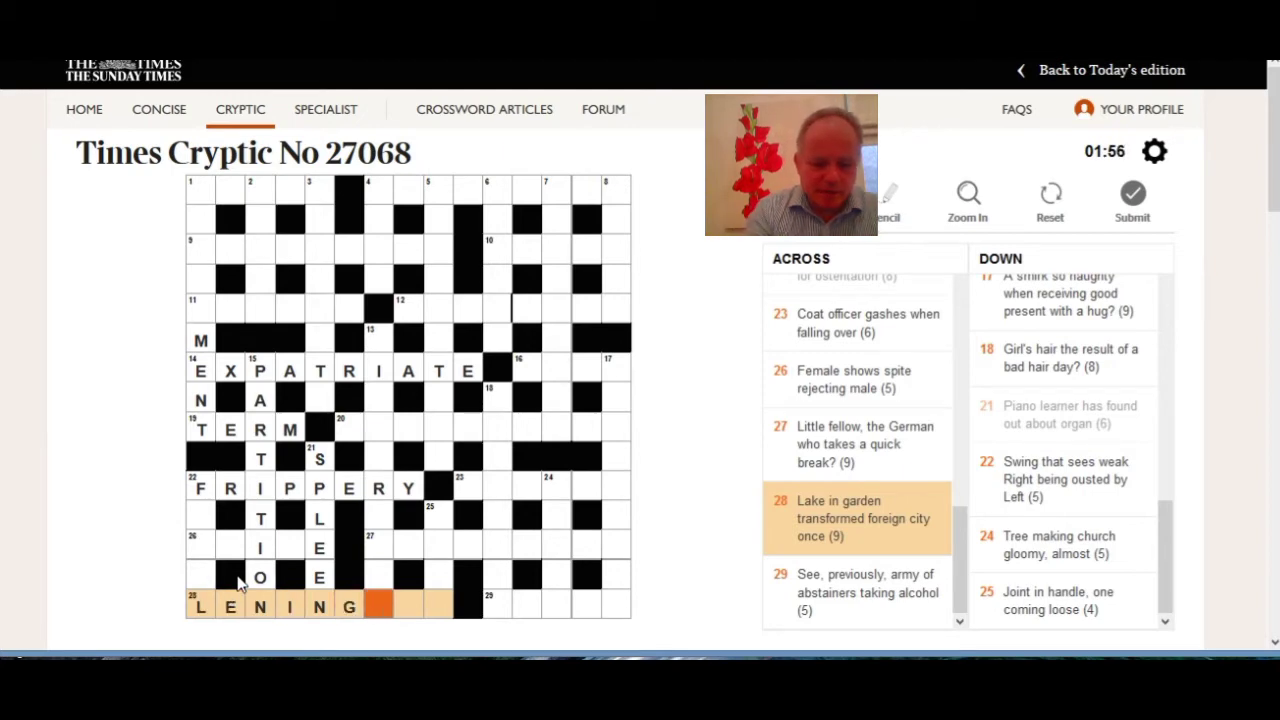
# - Fill the gaps in 22 Down with LAI and in 26 Across with LC
pyautogui.click(202, 518)
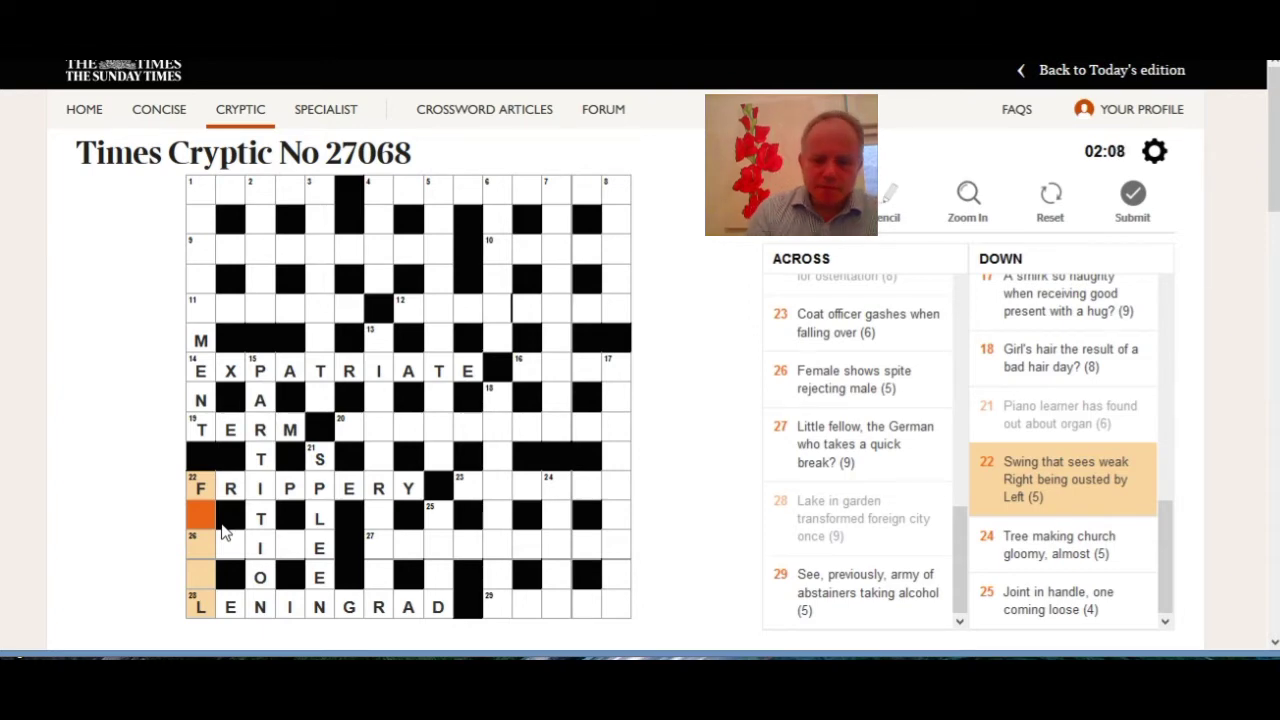
pyautogui.write('LAIL')
pyautogui.click(229, 553)
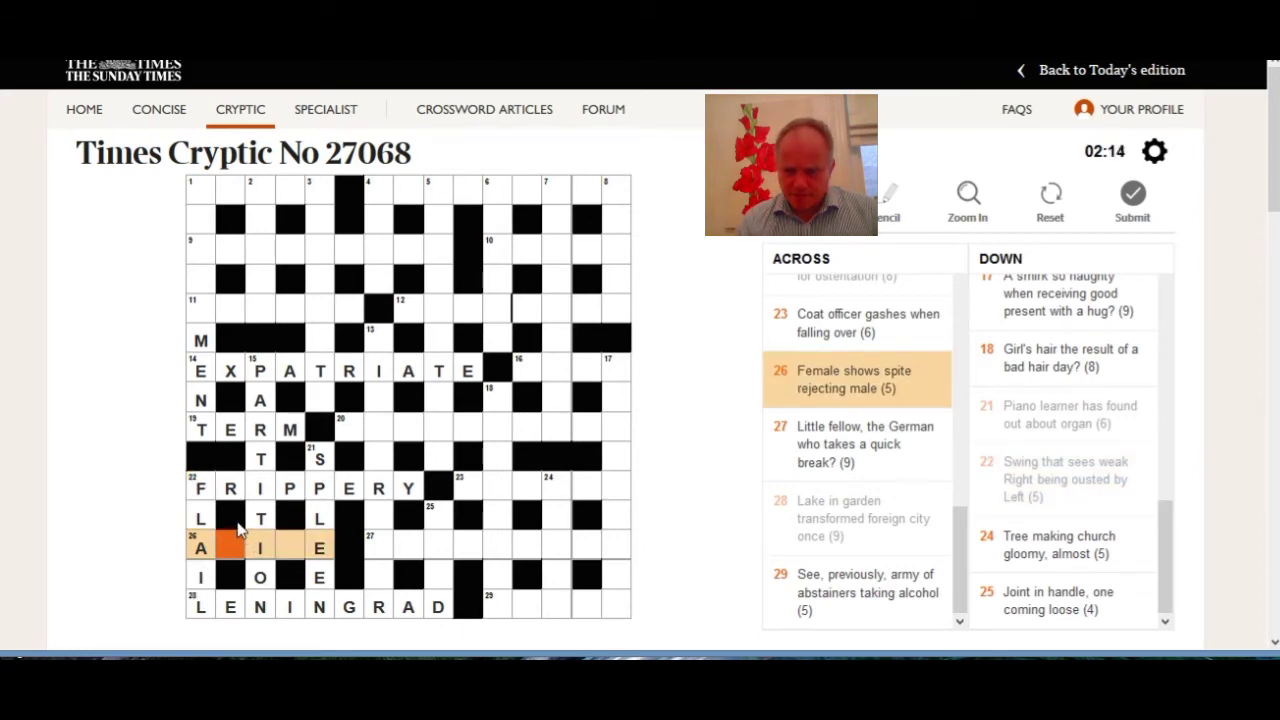
pyautogui.write('LC')
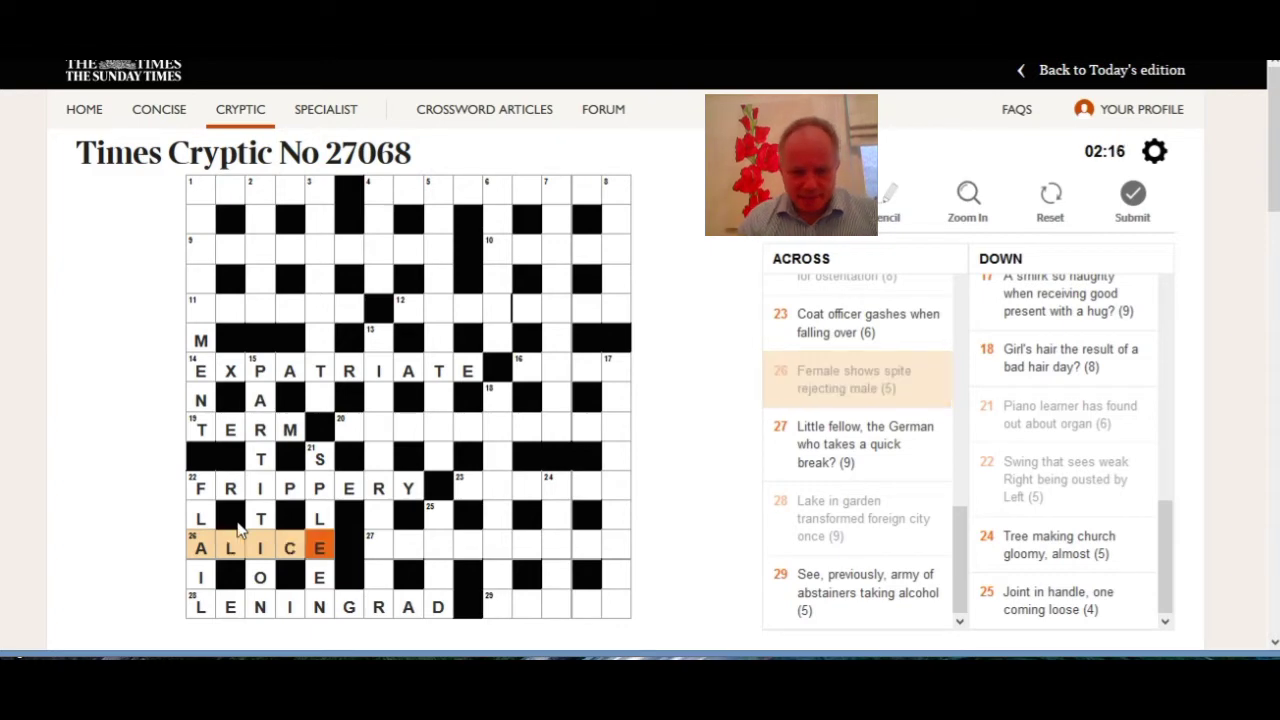
pyautogui.click(444, 518)
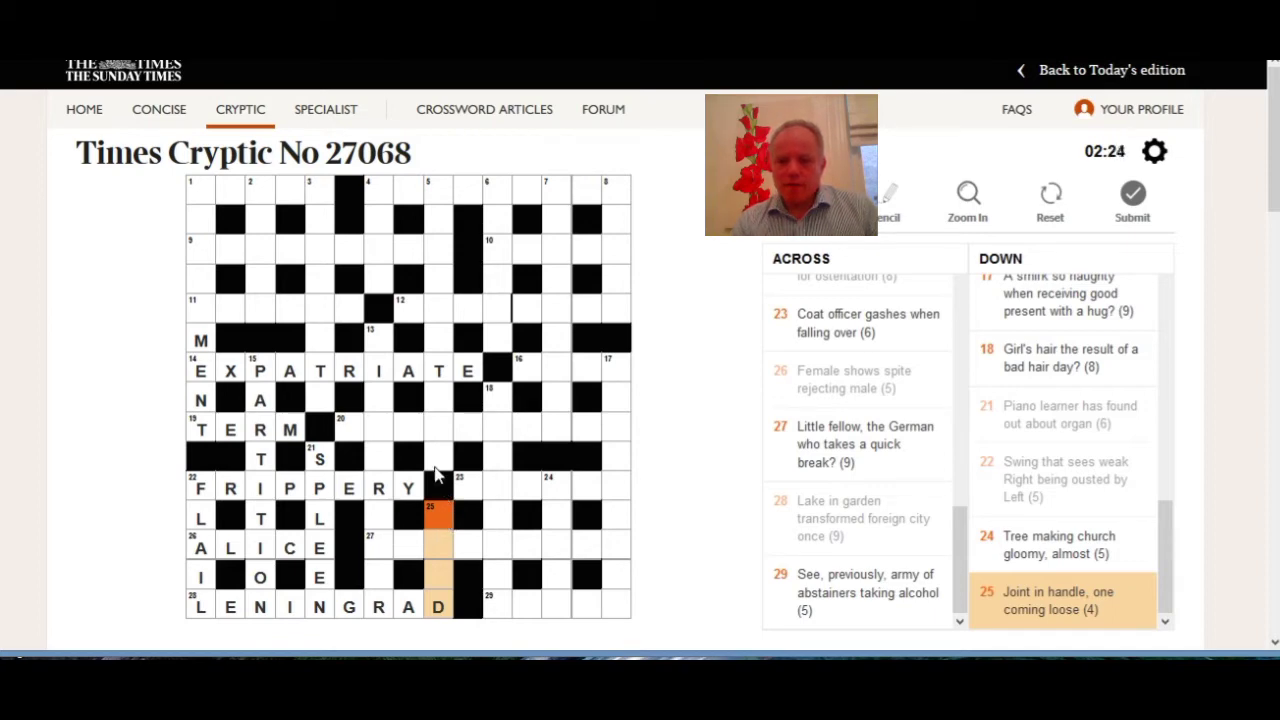
pyautogui.click(380, 344)
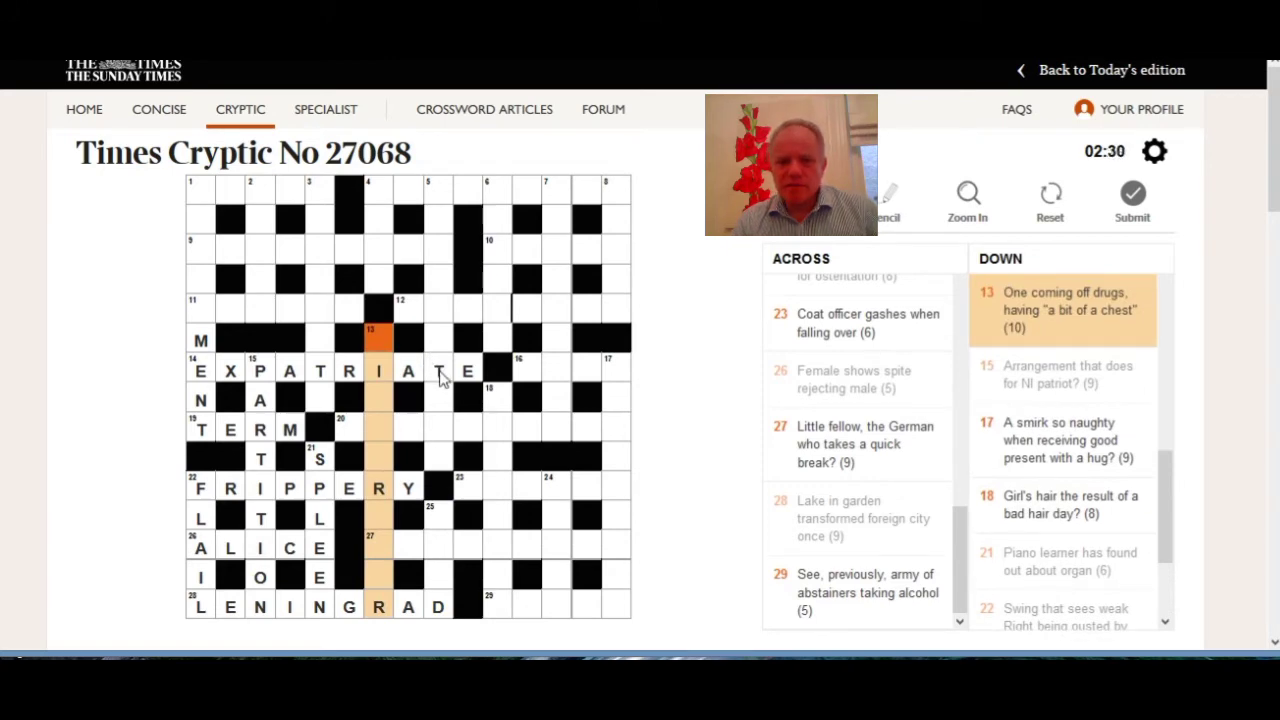
pyautogui.click(324, 194)
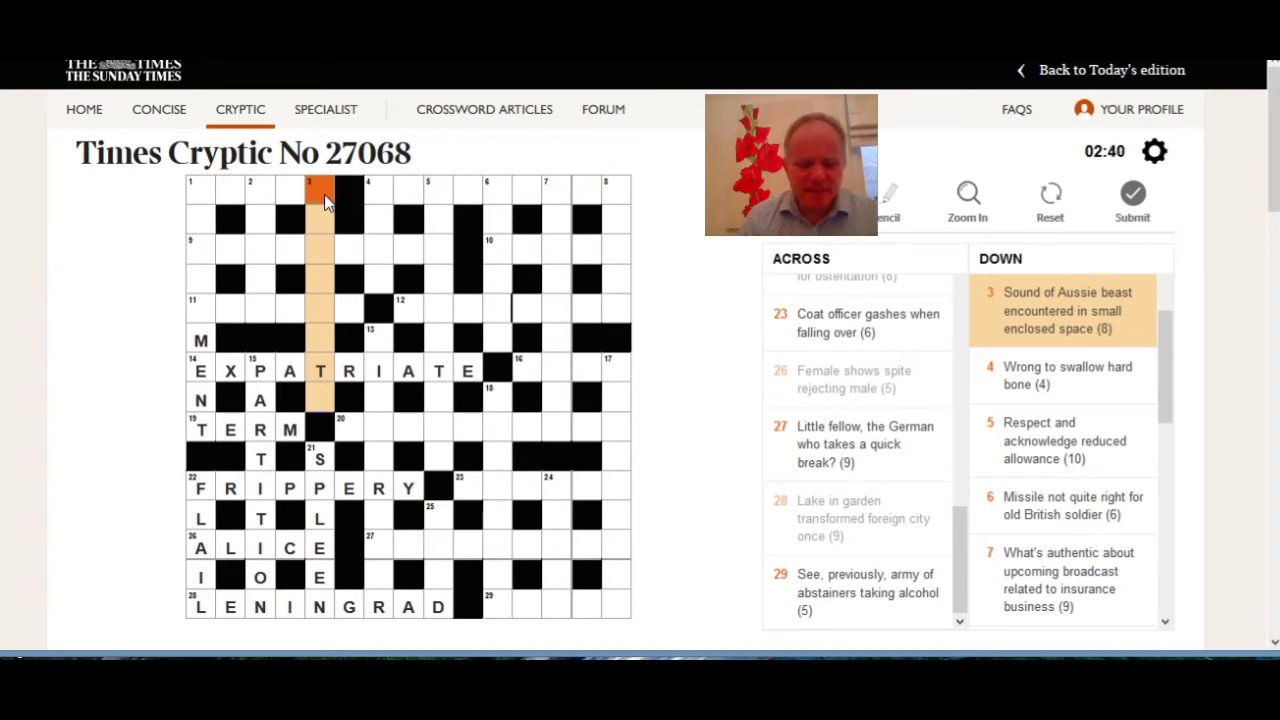
# - Enter ROOMETTE at 3 Down and ROGER at 1 Across
pyautogui.write('ROOMETTE')
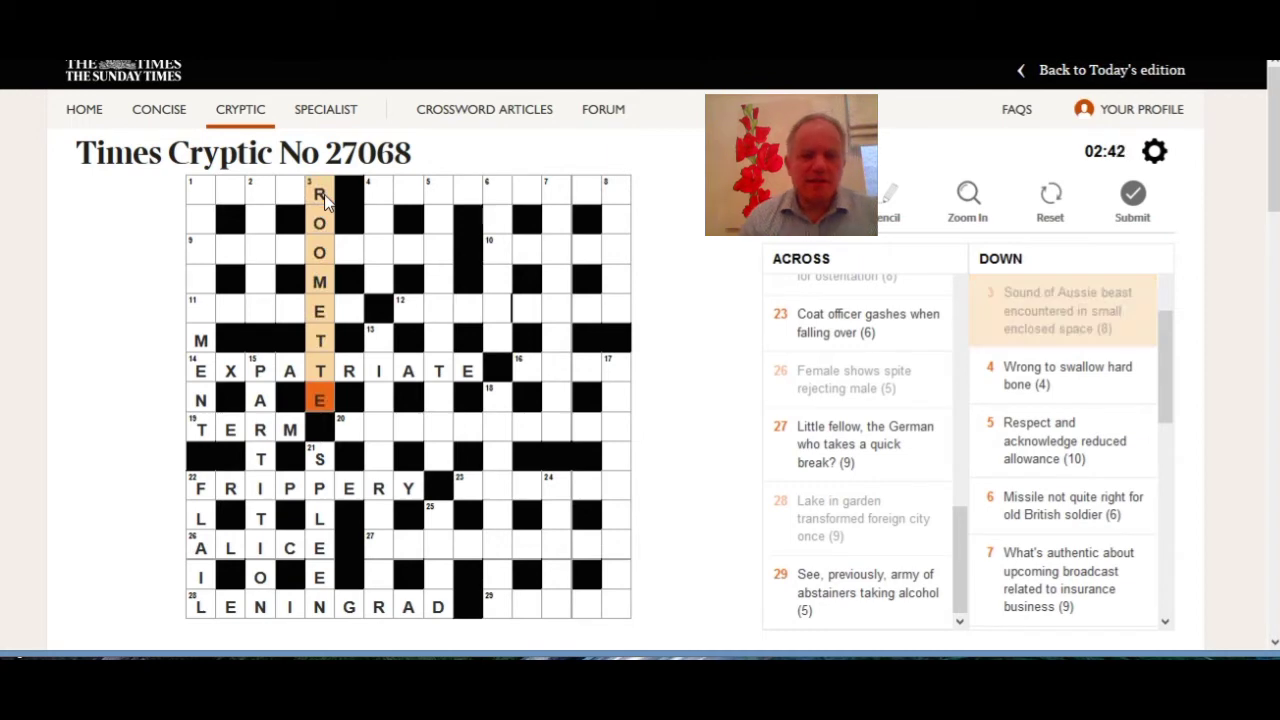
pyautogui.click(211, 196)
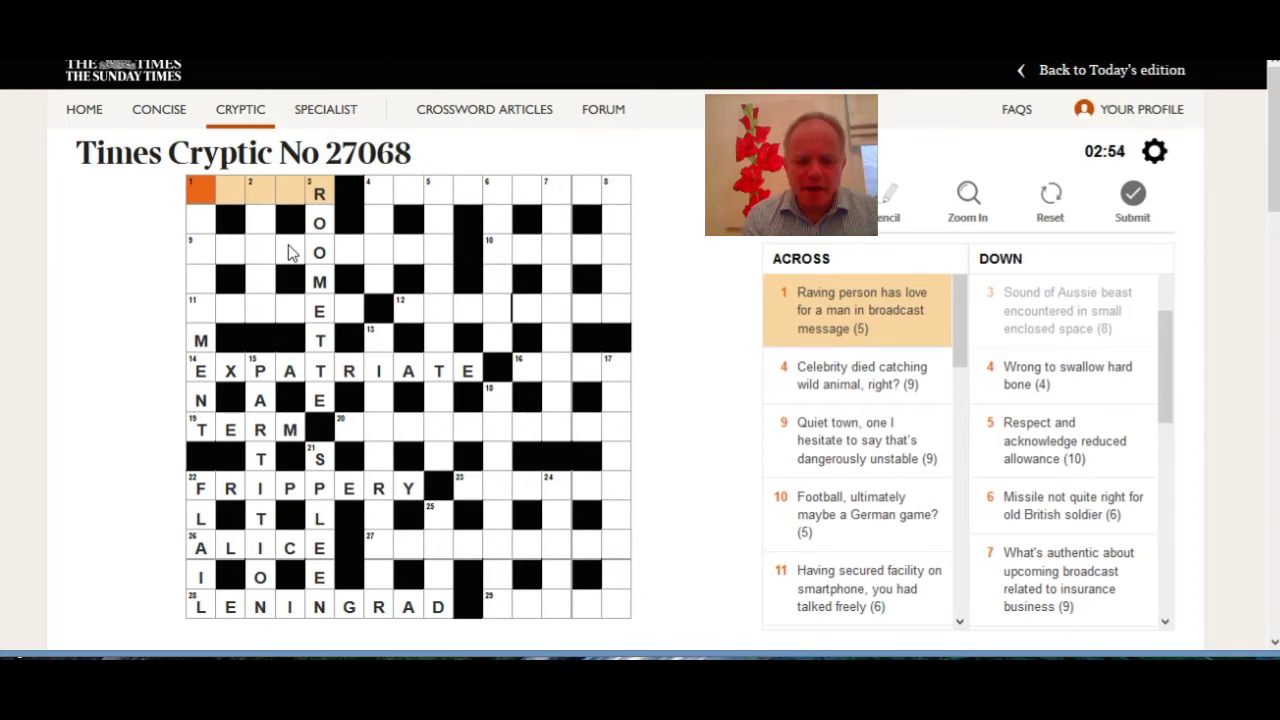
pyautogui.write('ROGER')
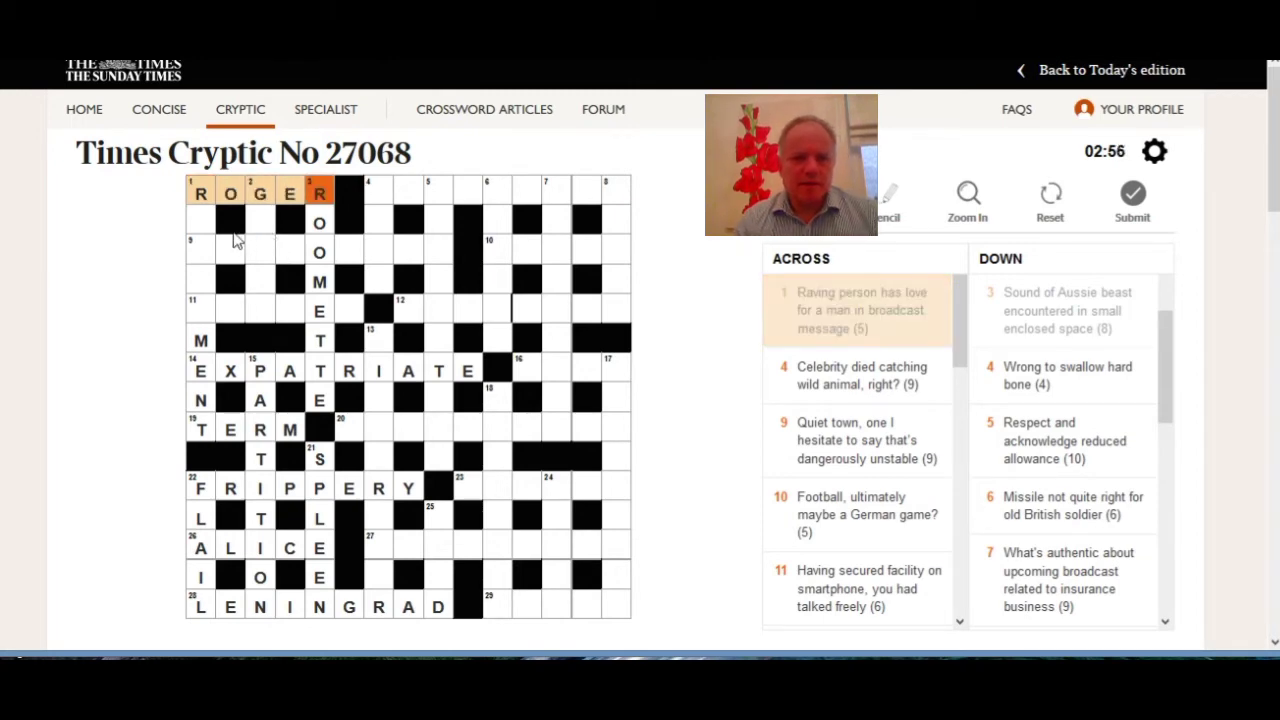
pyautogui.click(201, 218)
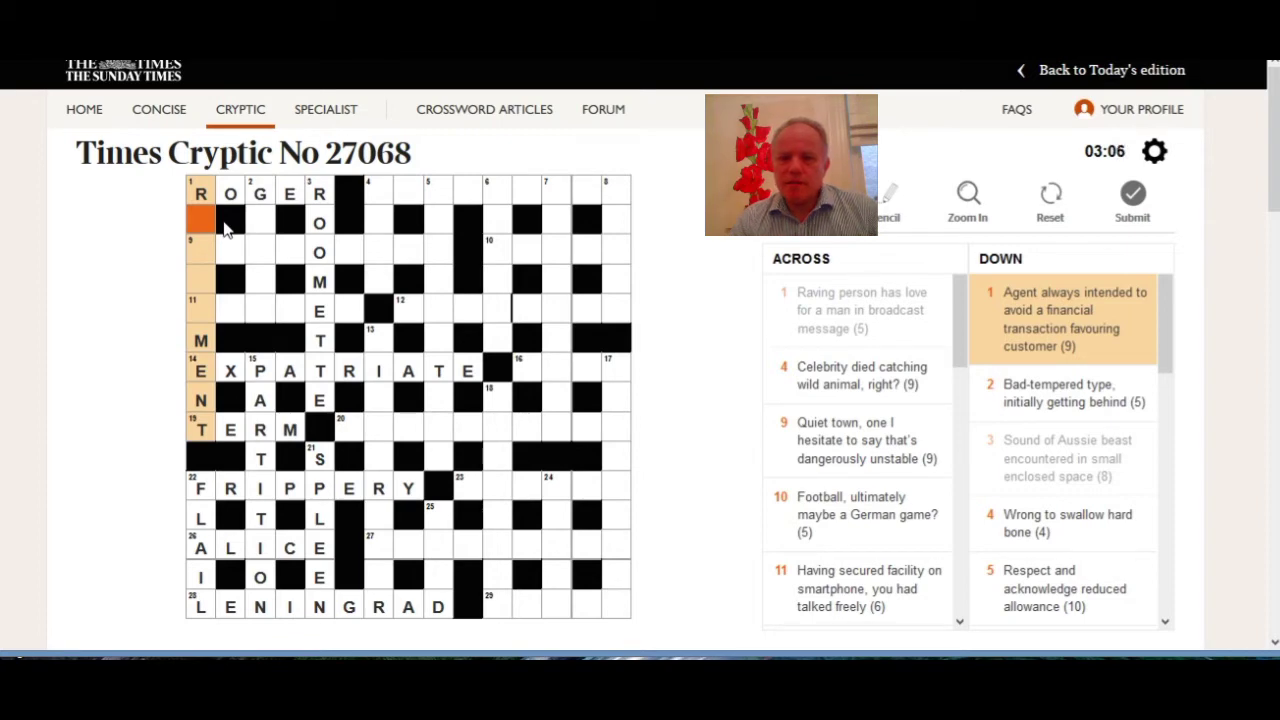
pyautogui.click(207, 316)
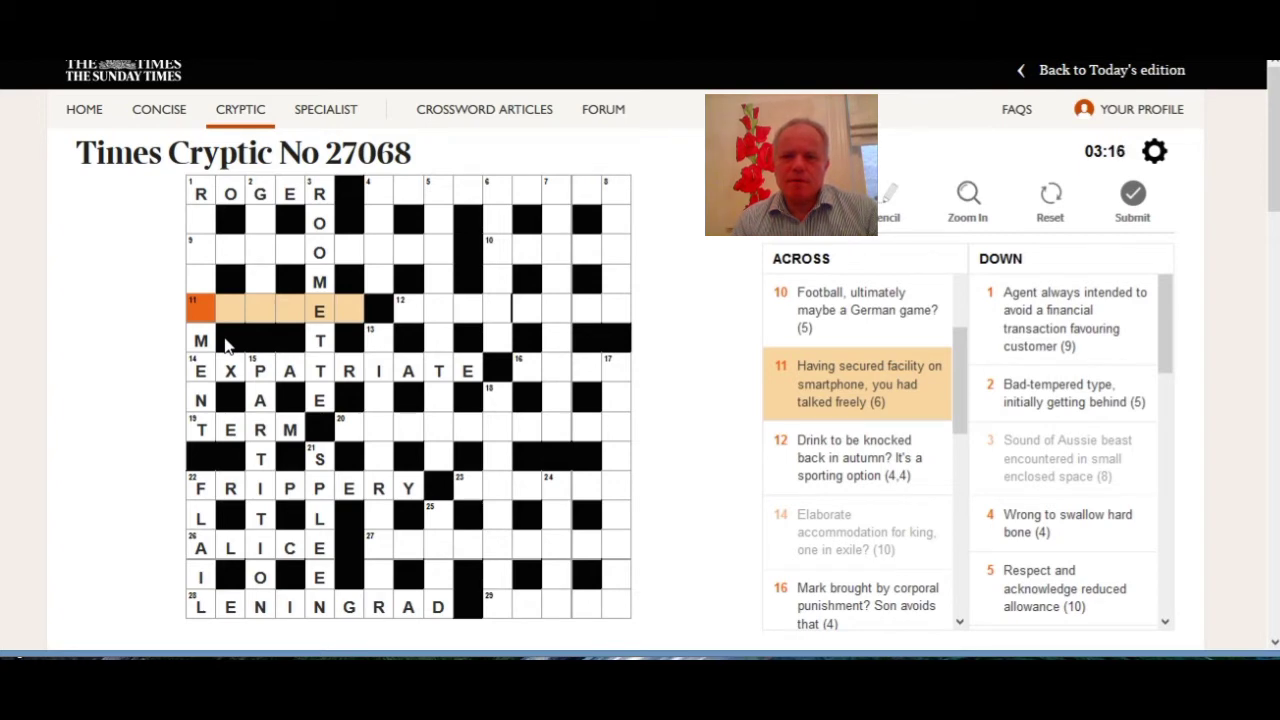
# - Enter GRUMP at 2 Down and PLUTONIUM at 9 Across
pyautogui.click(259, 215)
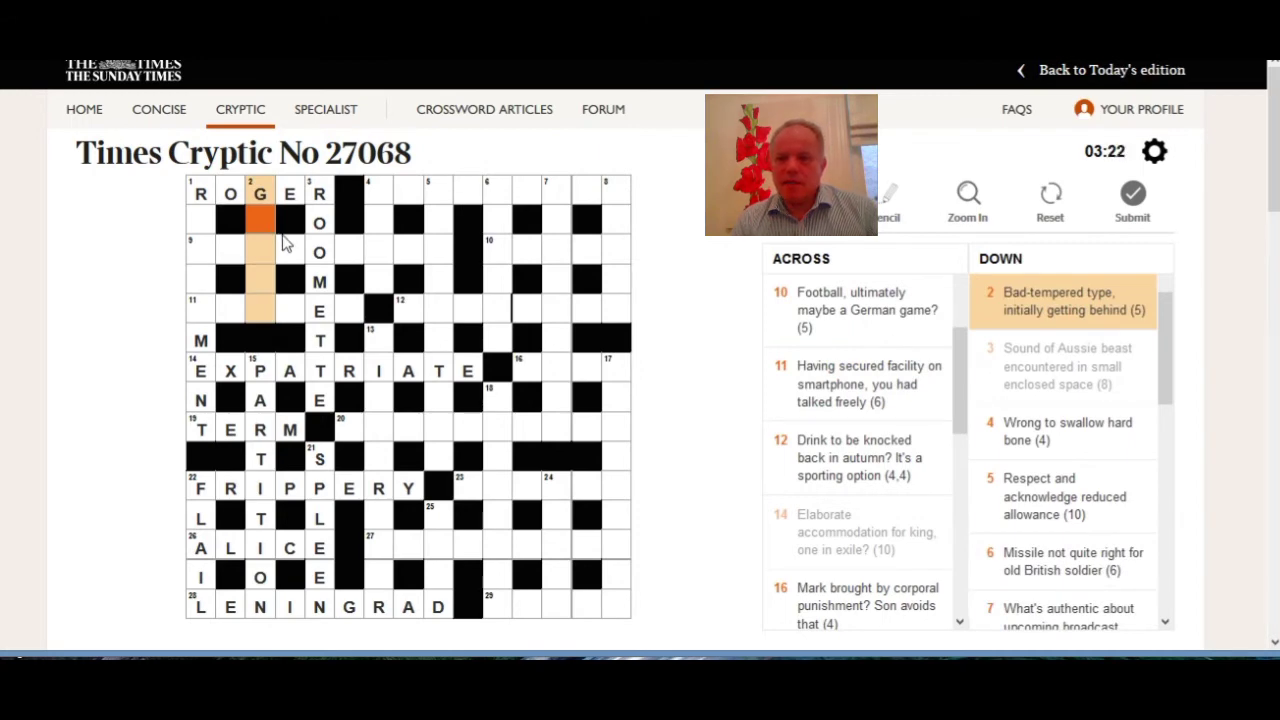
pyautogui.write('RUMP')
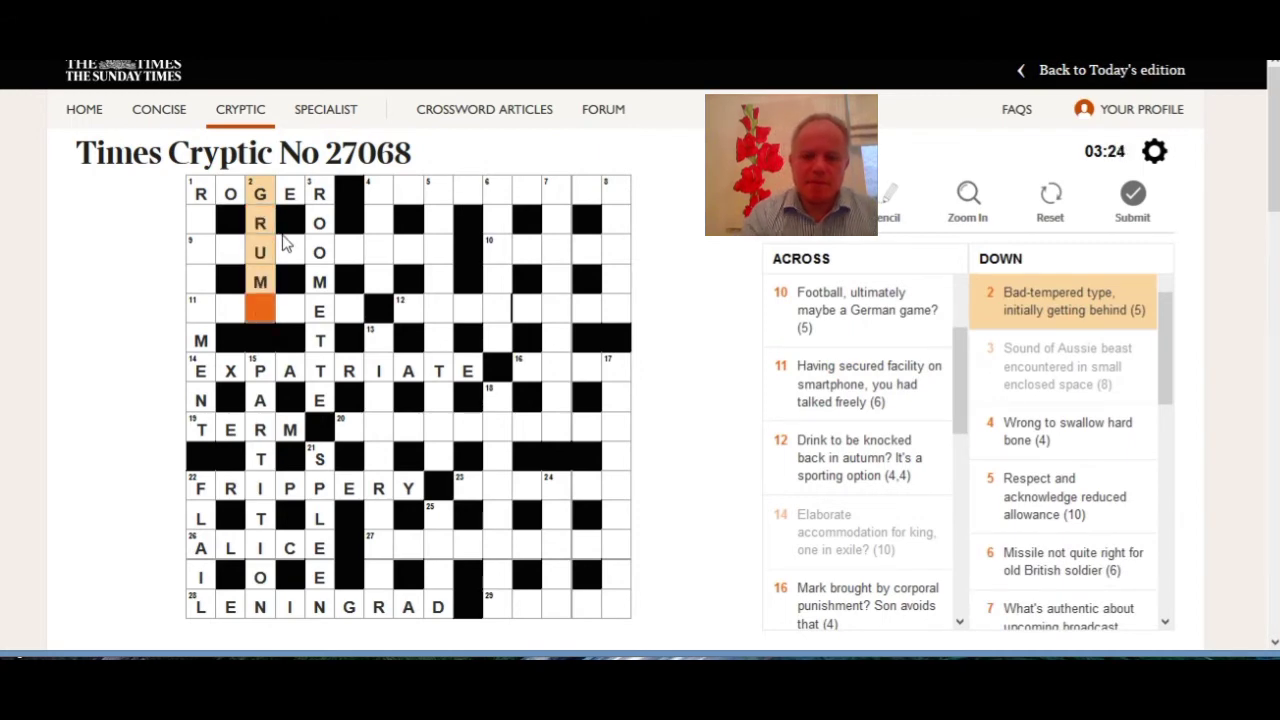
pyautogui.click(199, 322)
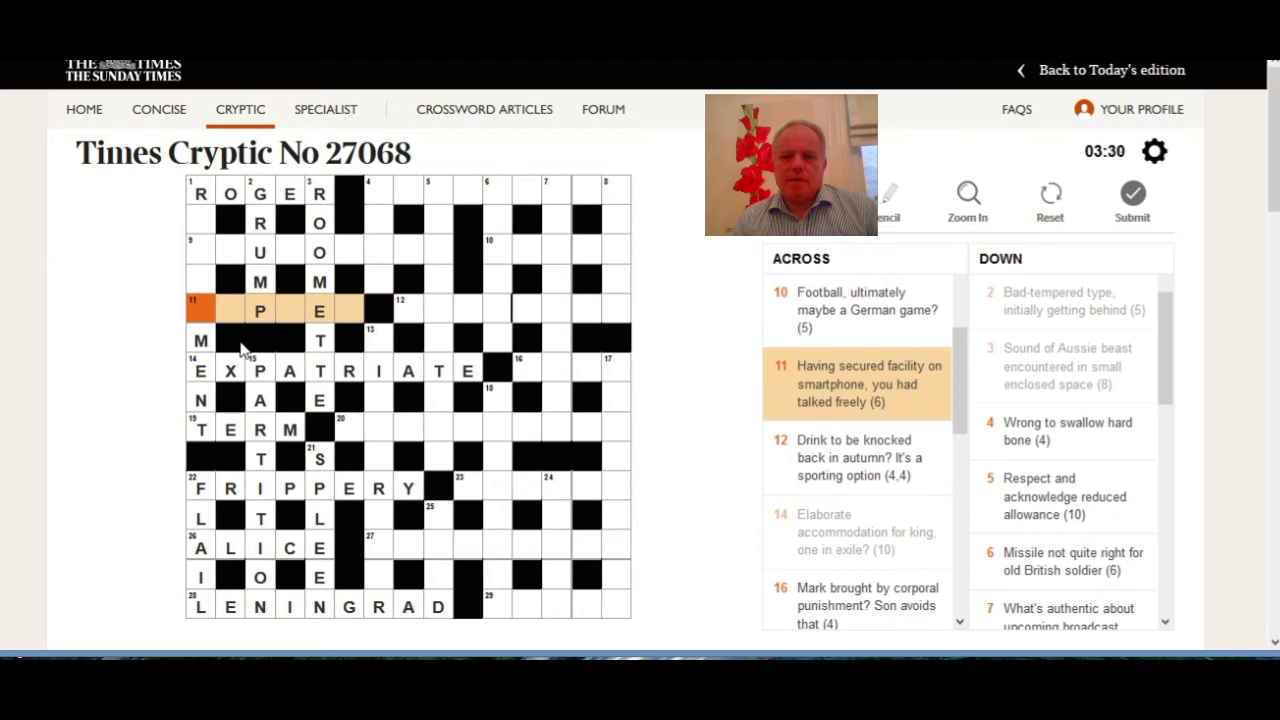
pyautogui.click(207, 260)
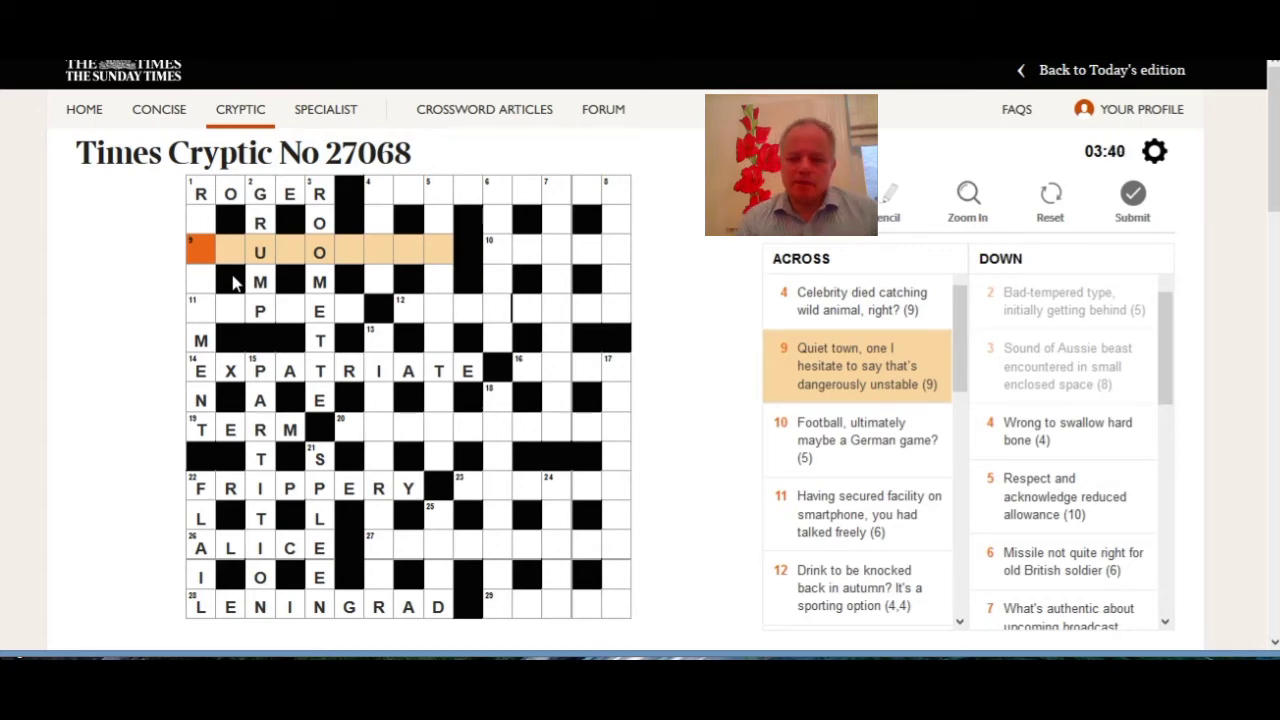
pyautogui.write('PLUTONIUM')
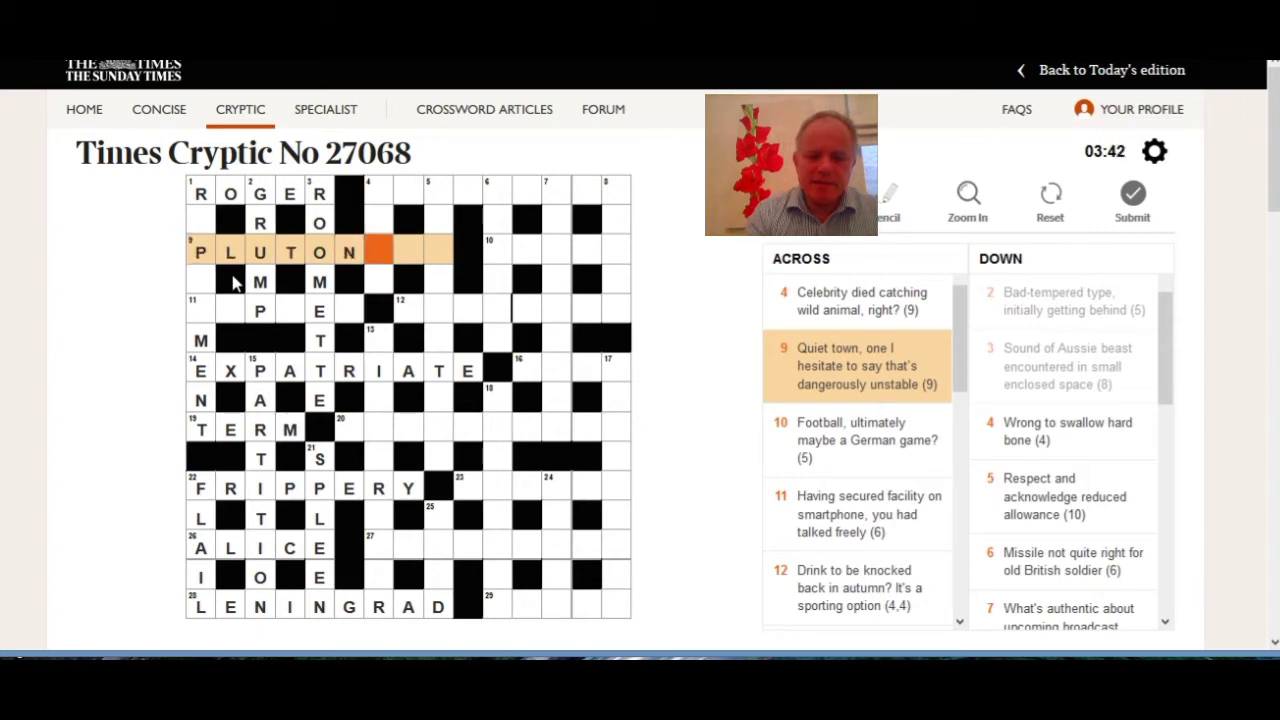
# - Complete 1 Down as REPAYMENT and 11 Across as YAPPED
pyautogui.click(201, 222)
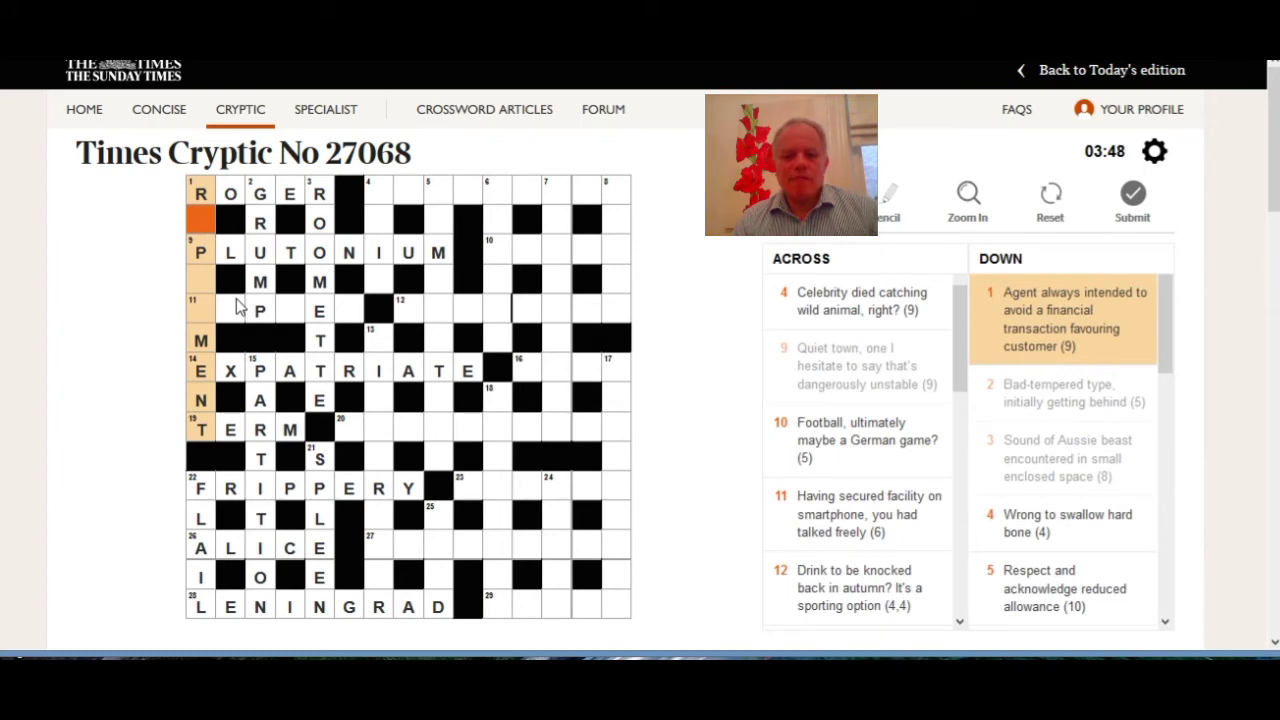
pyautogui.write('EPAY')
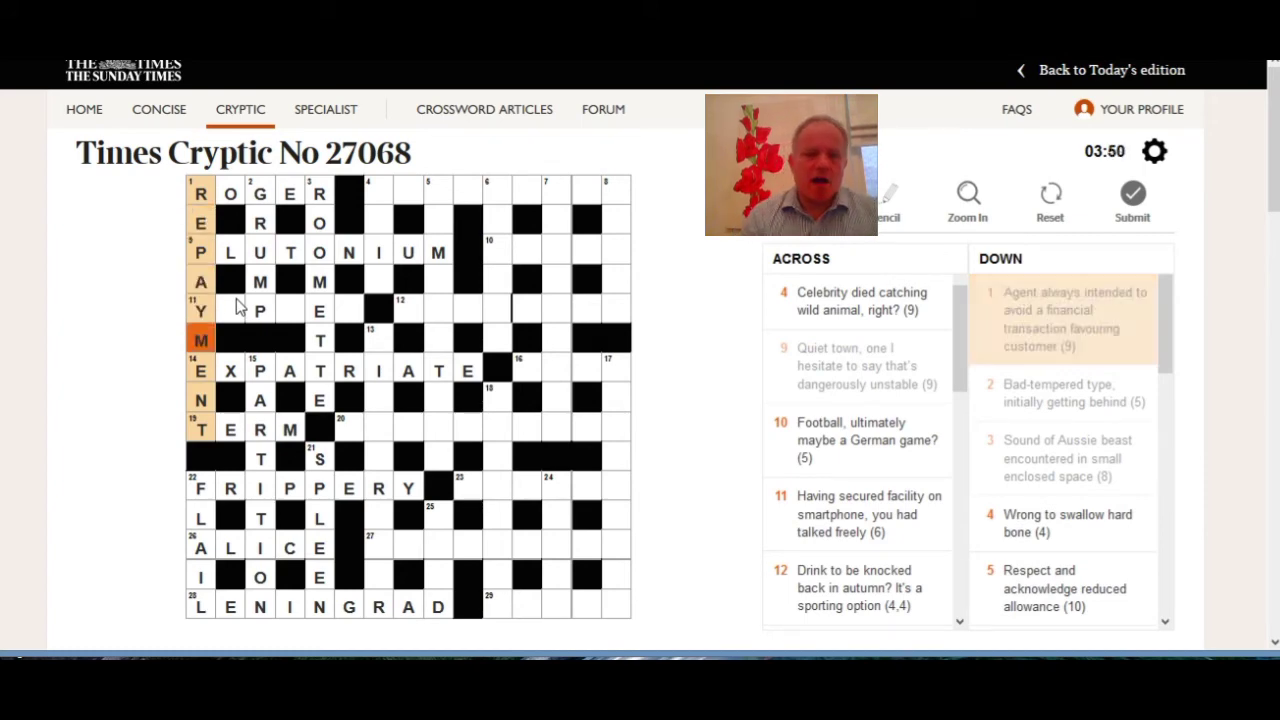
pyautogui.click(240, 311)
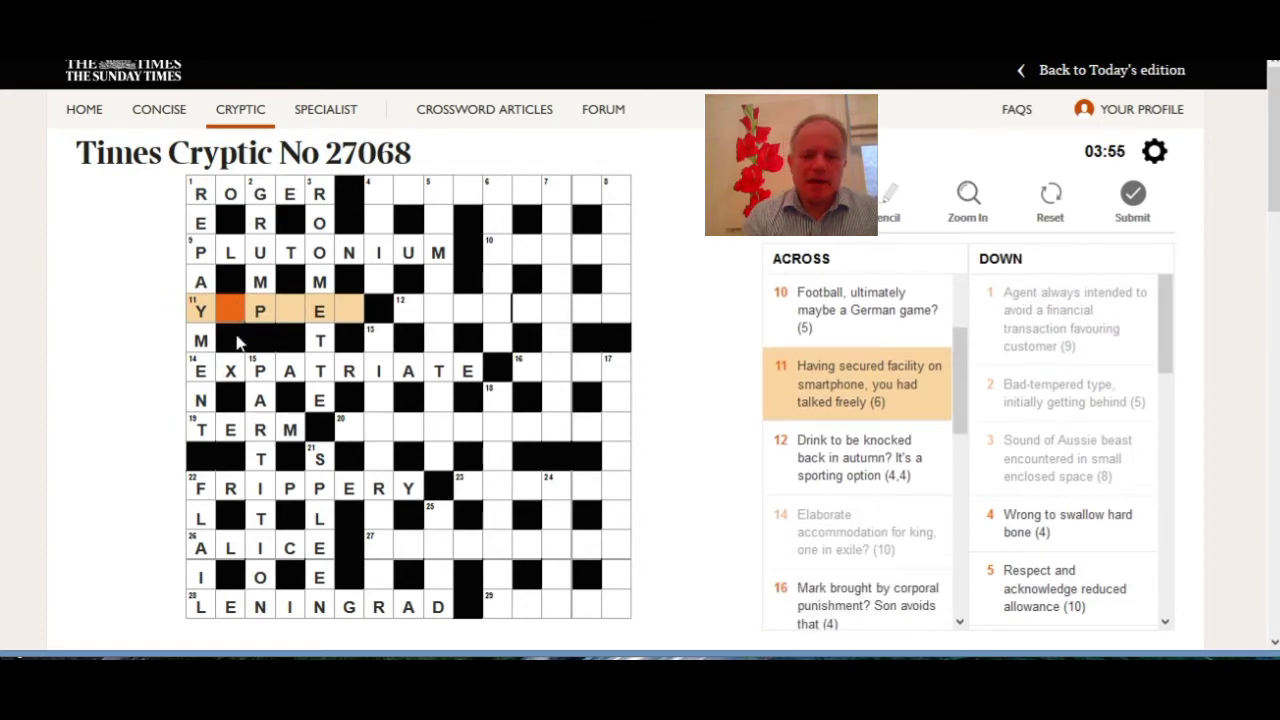
pyautogui.write('APPED')
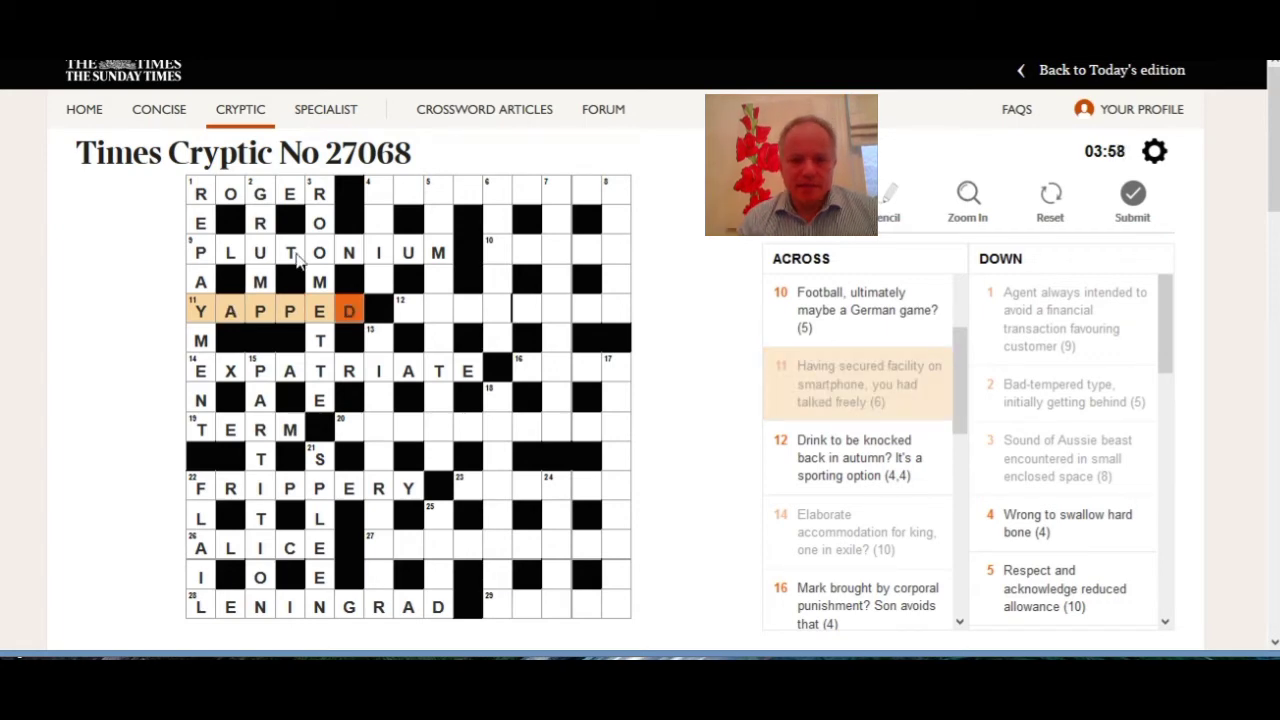
pyautogui.click(391, 198)
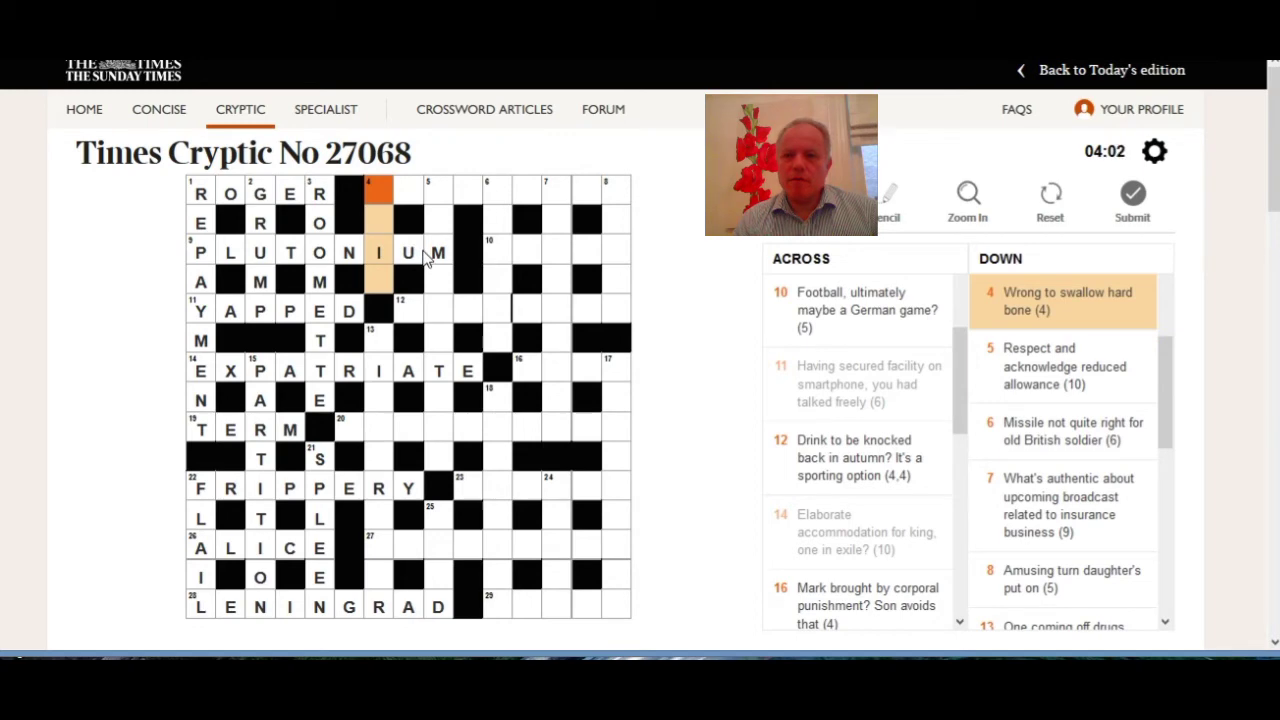
# - Enter SHN in 4 Down, STARBOARD at 4 Across, and fill in 5 Down's letters
pyautogui.write('SHN')
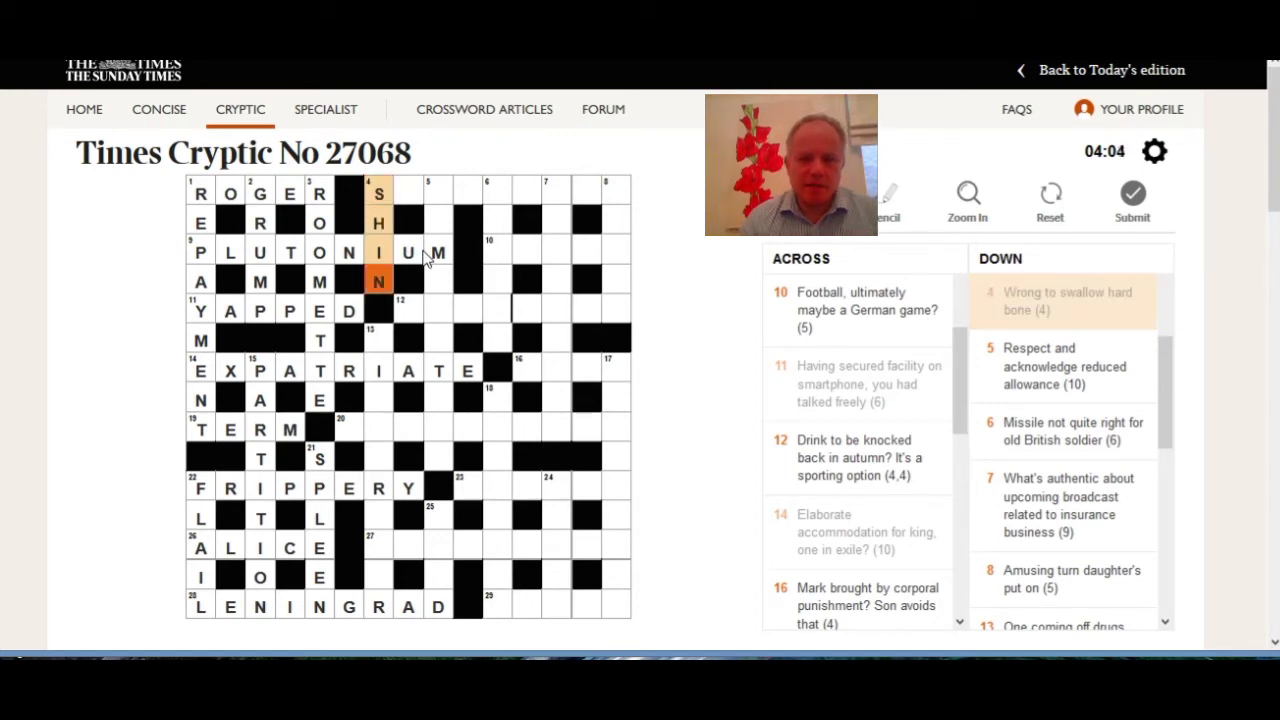
pyautogui.click(407, 199)
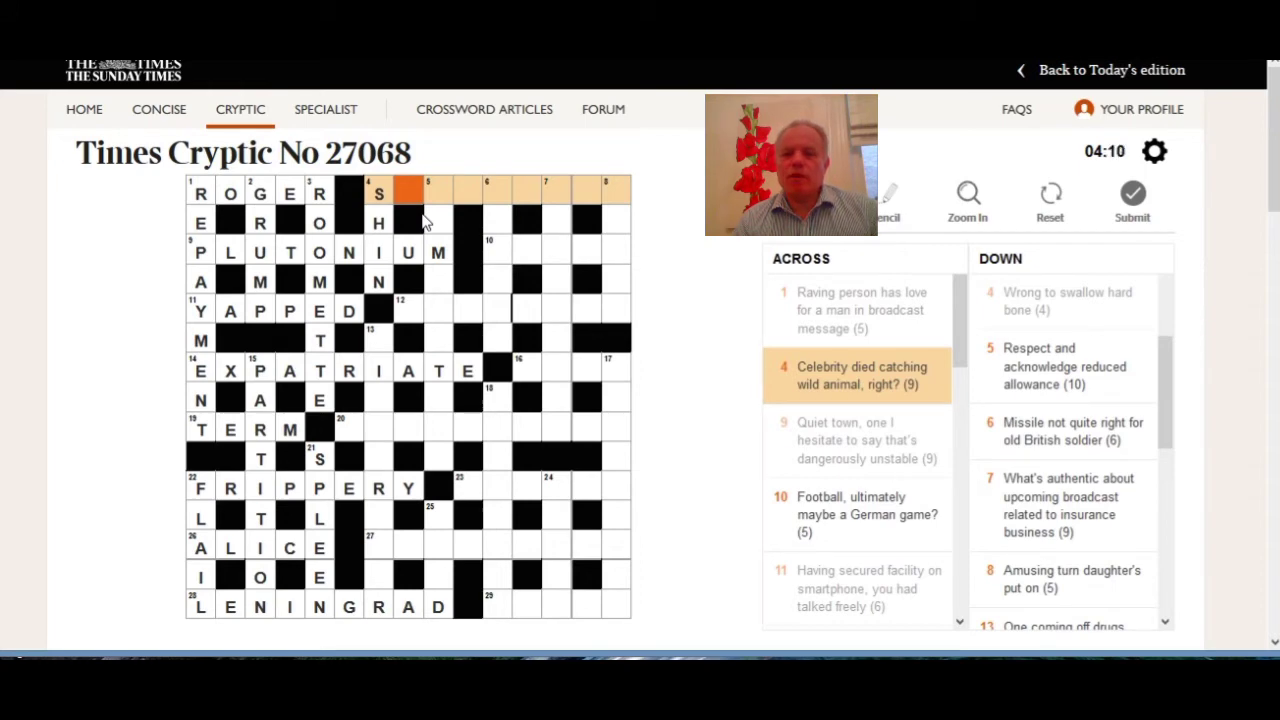
pyautogui.write('tar')
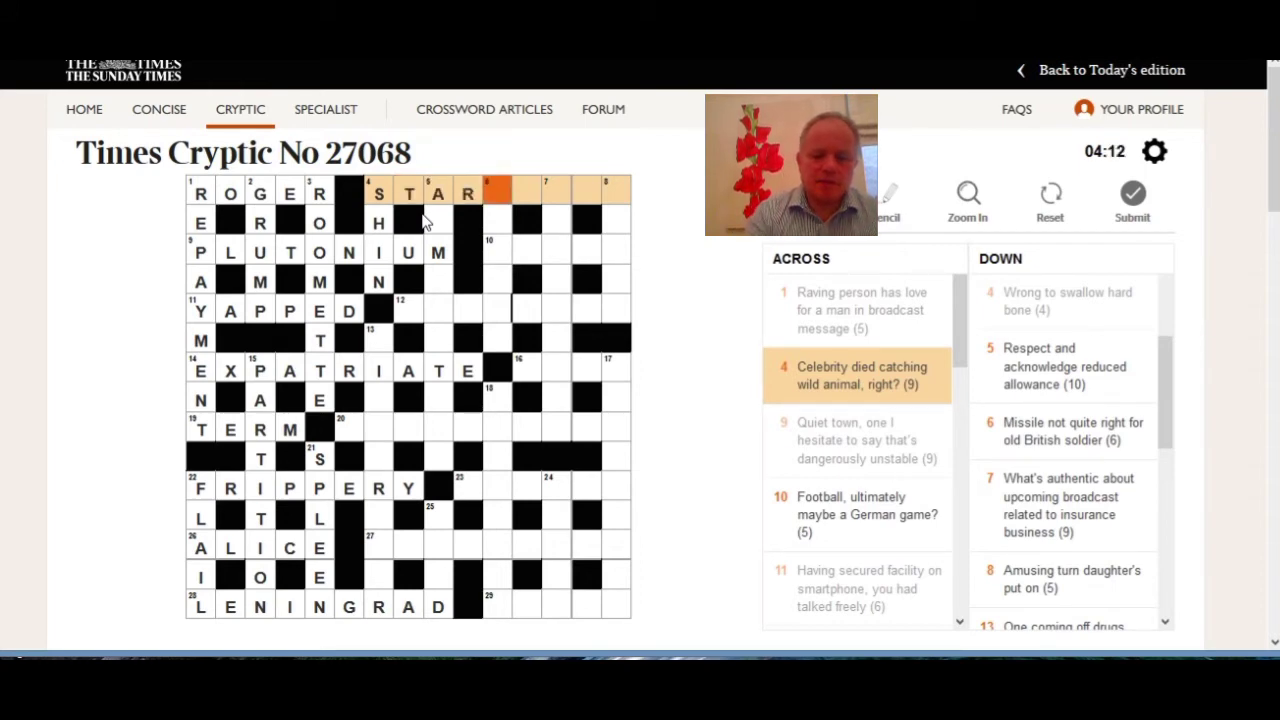
pyautogui.write('board')
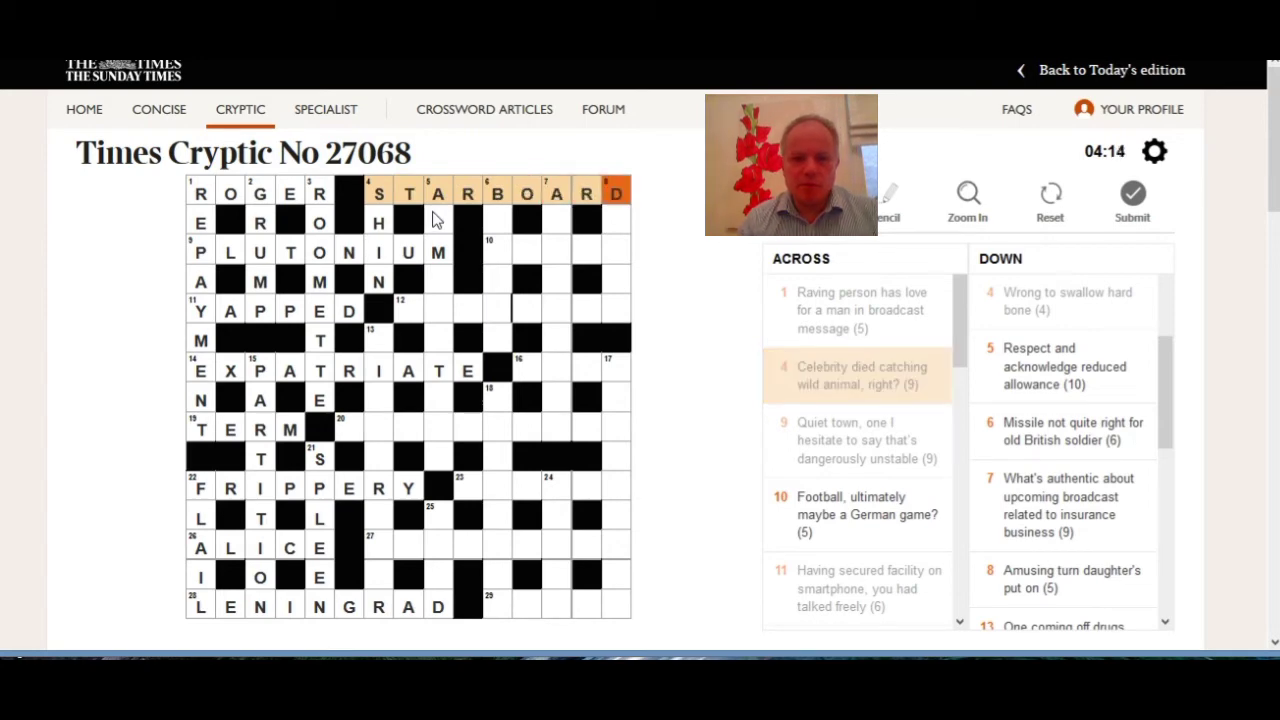
pyautogui.click(436, 222)
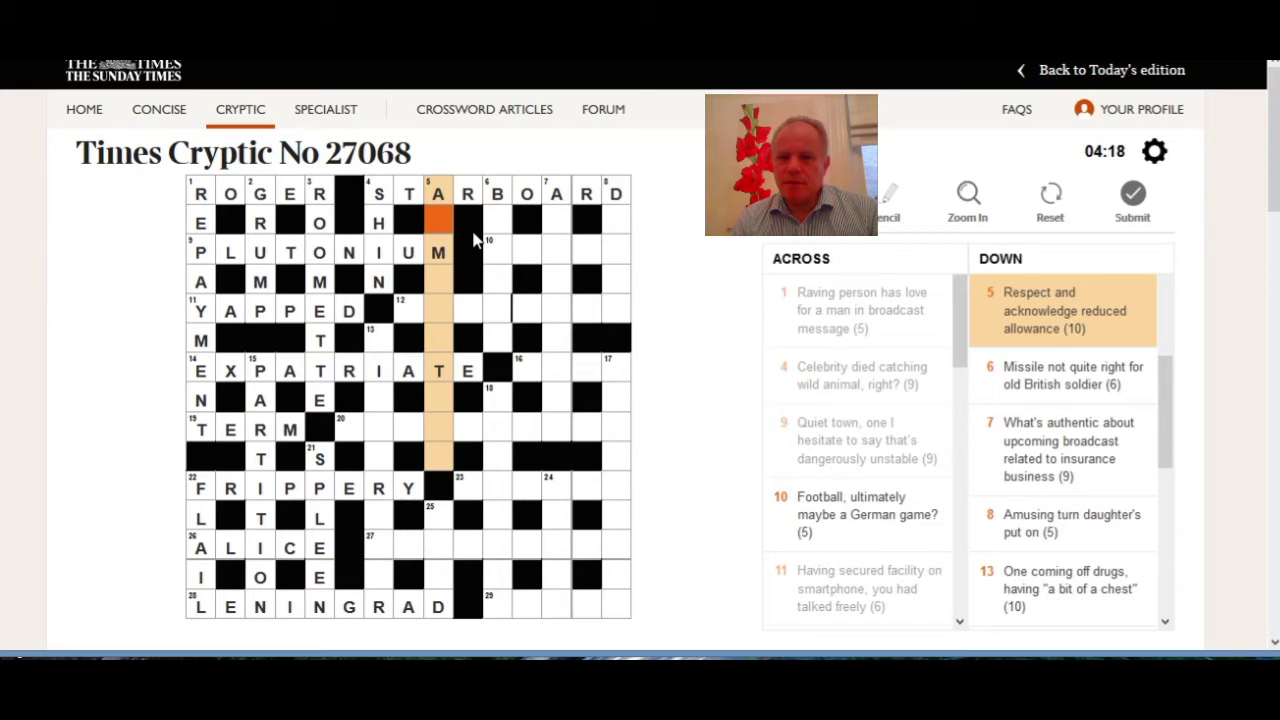
pyautogui.write('dirat')
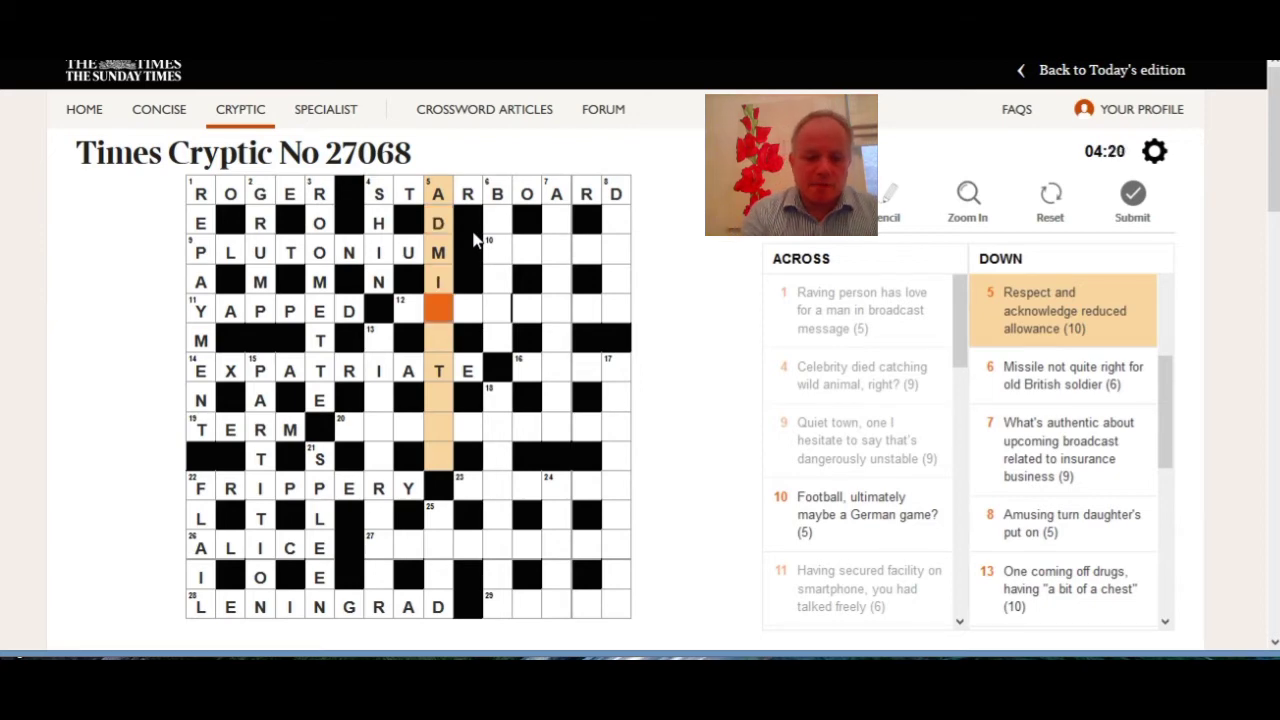
pyautogui.press('Up')
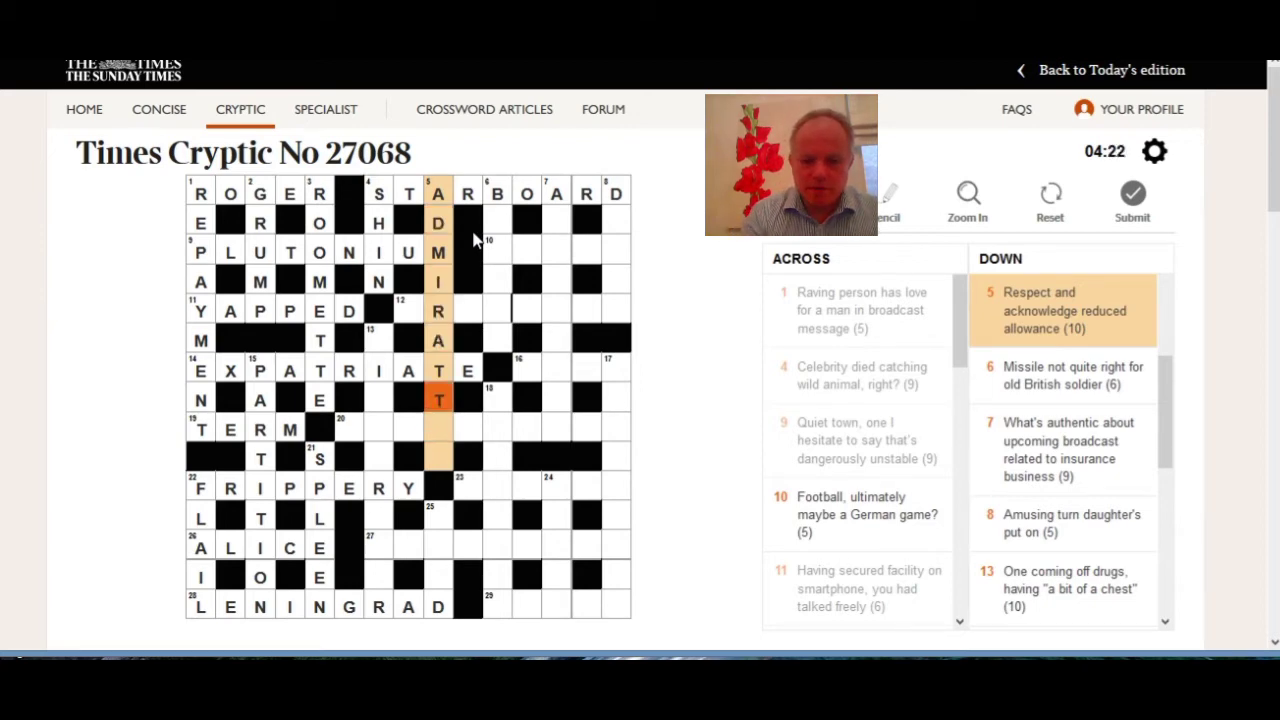
pyautogui.write('ion')
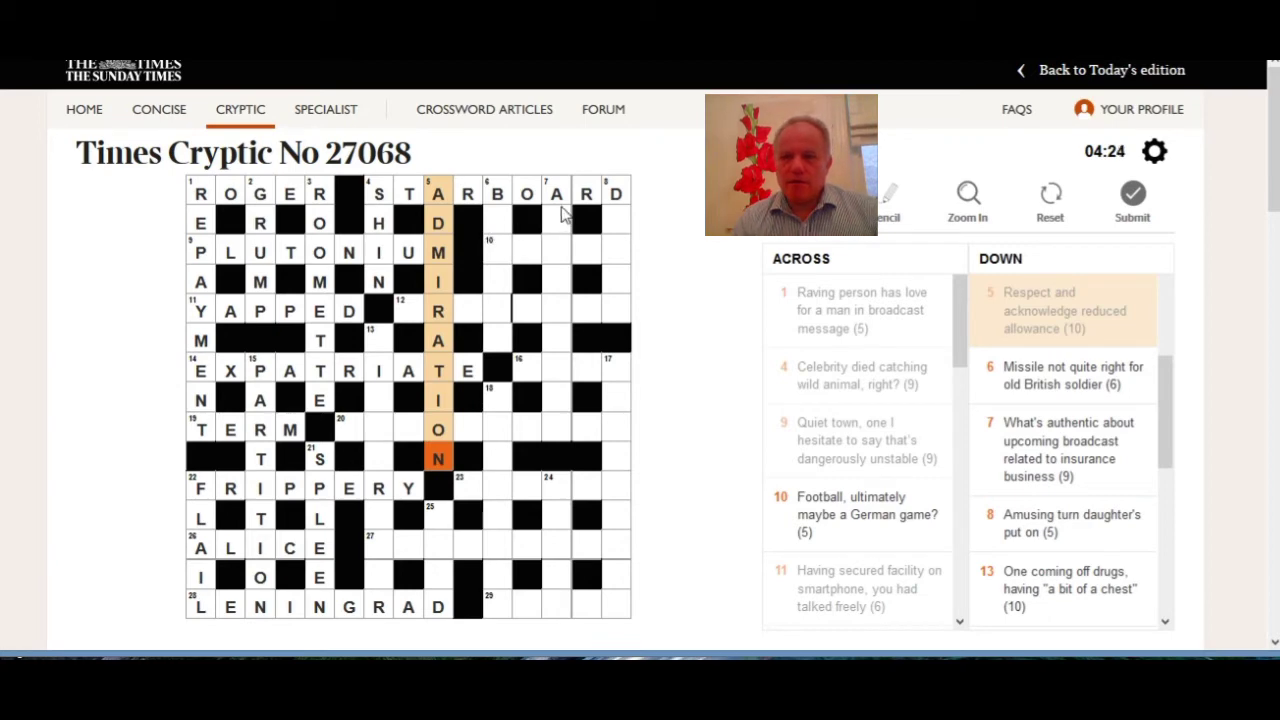
# - Complete 8 Down as DROLL by adding ROLL below the D
pyautogui.click(503, 225)
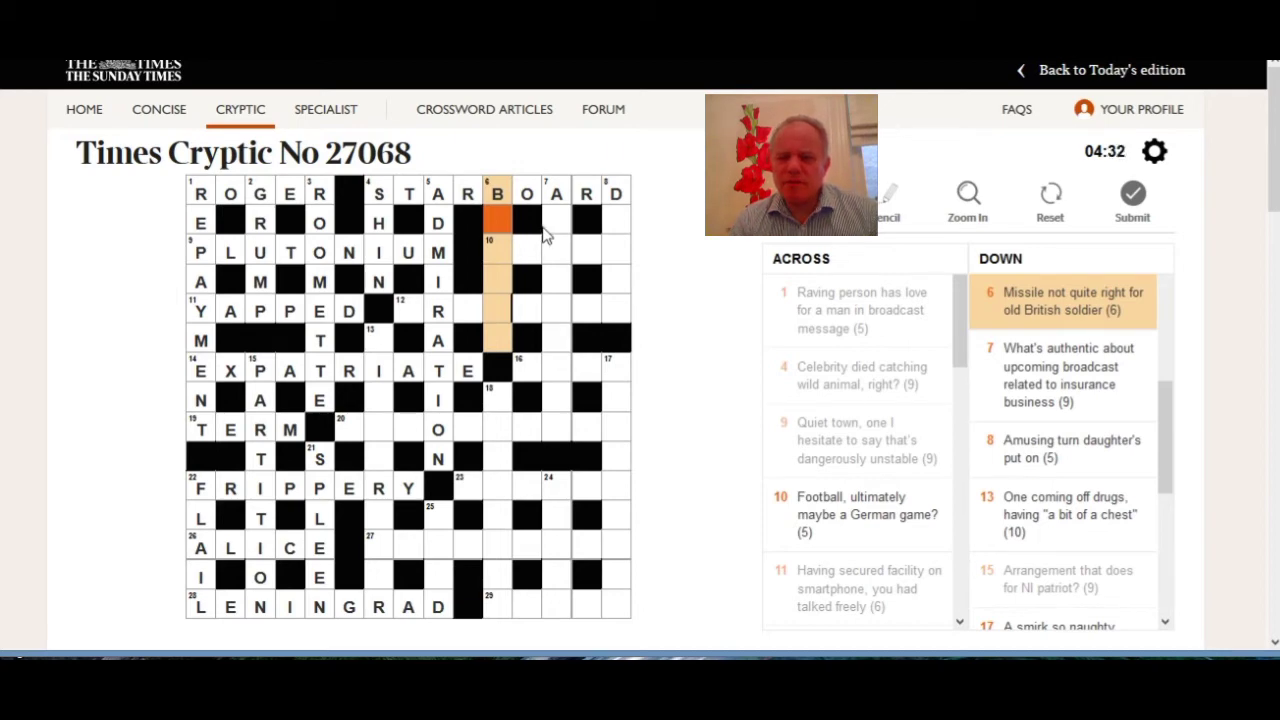
pyautogui.click(616, 224)
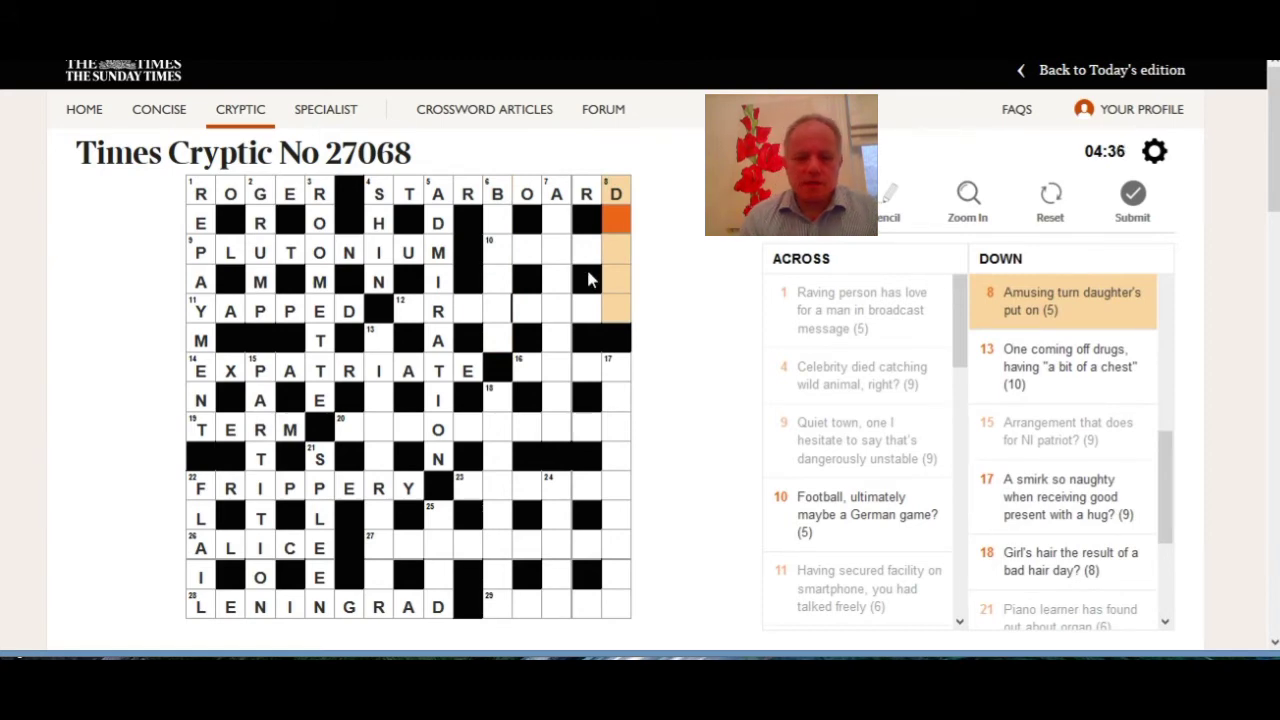
pyautogui.write('ROLL')
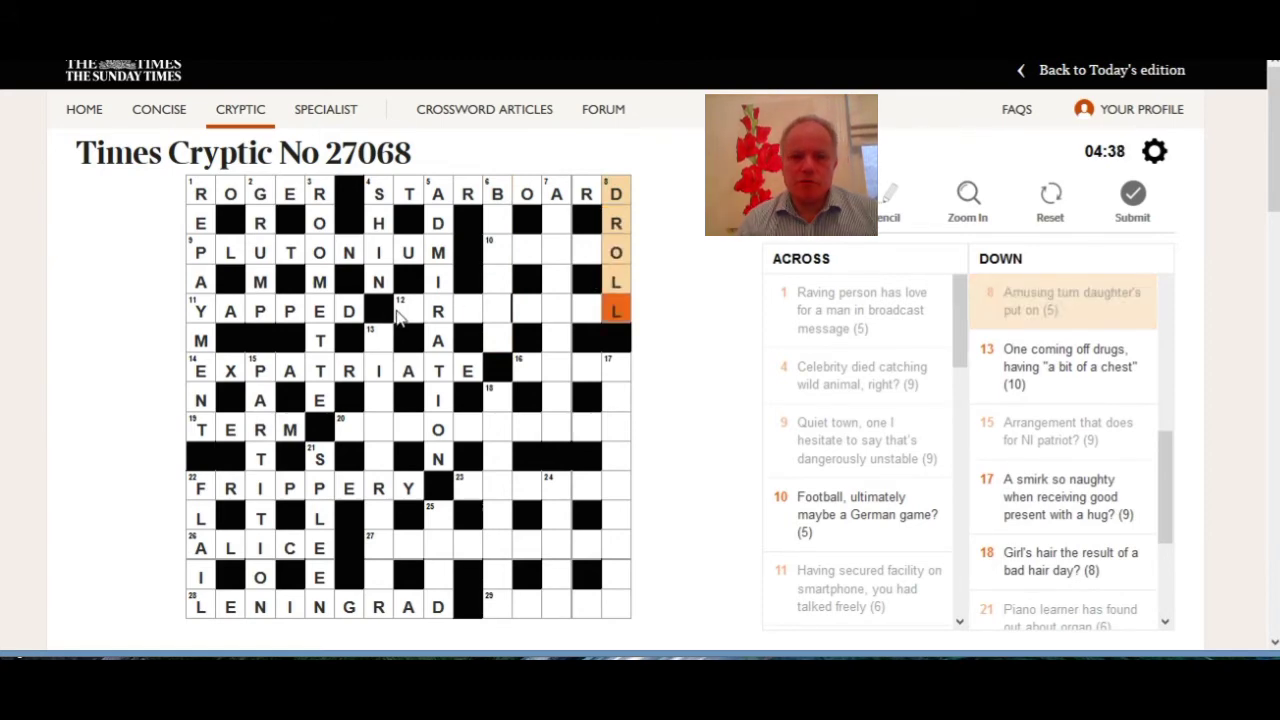
pyautogui.click(400, 313)
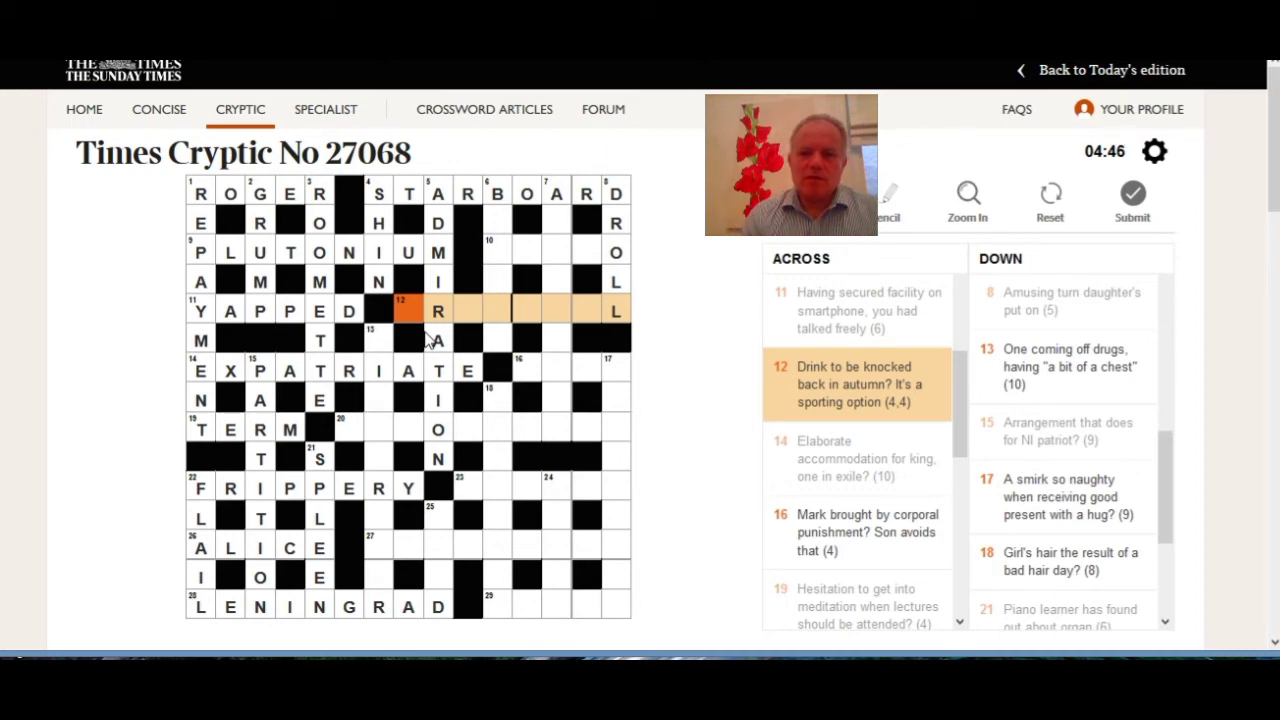
# - Enter FREEBALL at 12 Across and LOTTO at 10 Across
pyautogui.write('FREEBA')
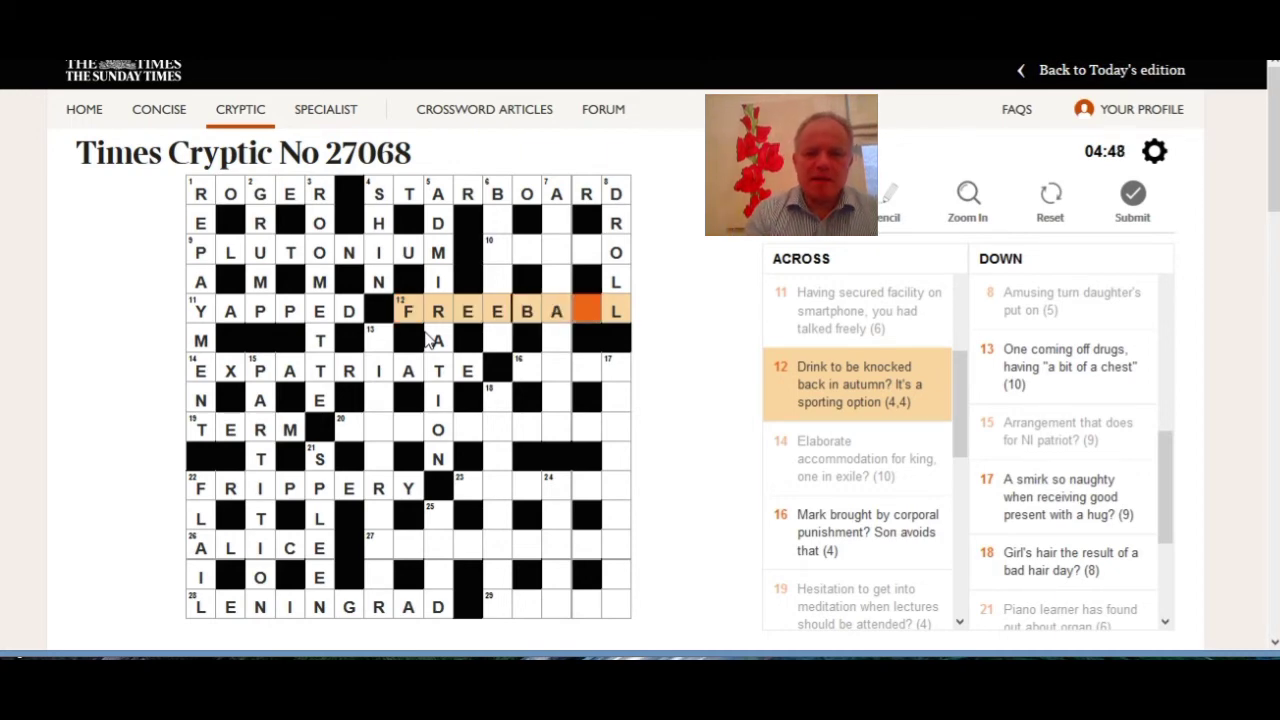
pyautogui.write('L')
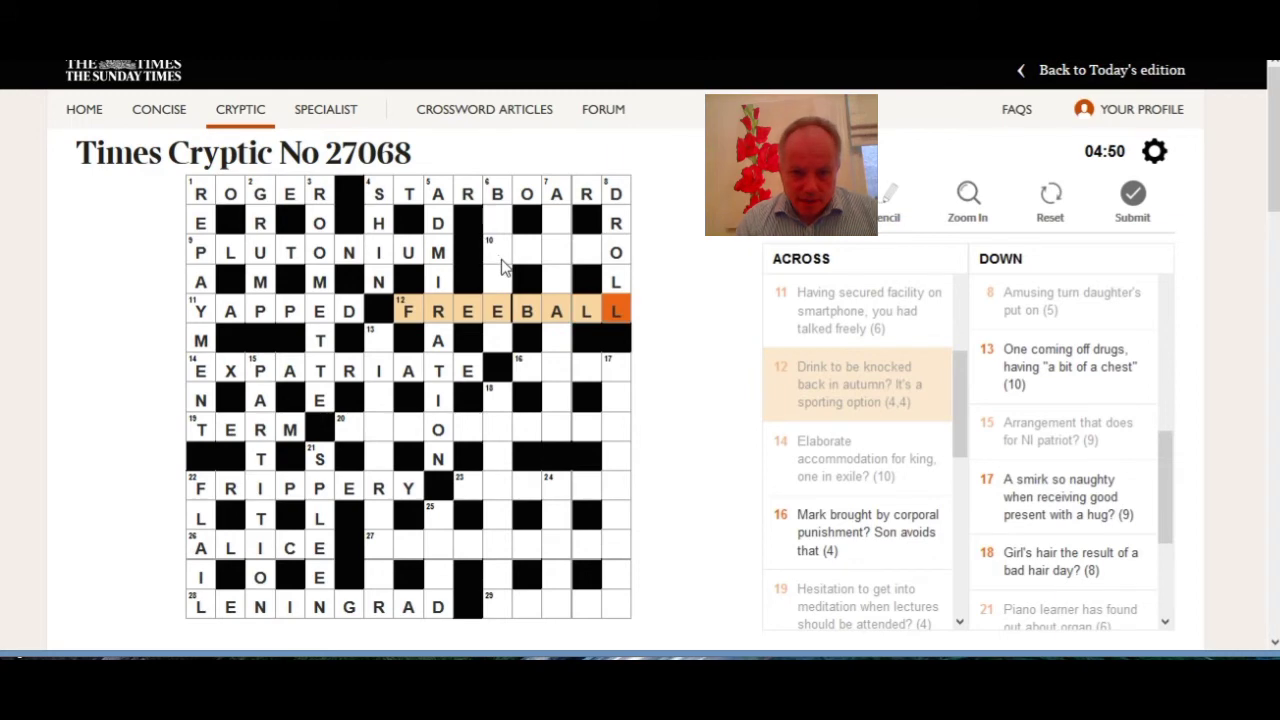
pyautogui.click(500, 260)
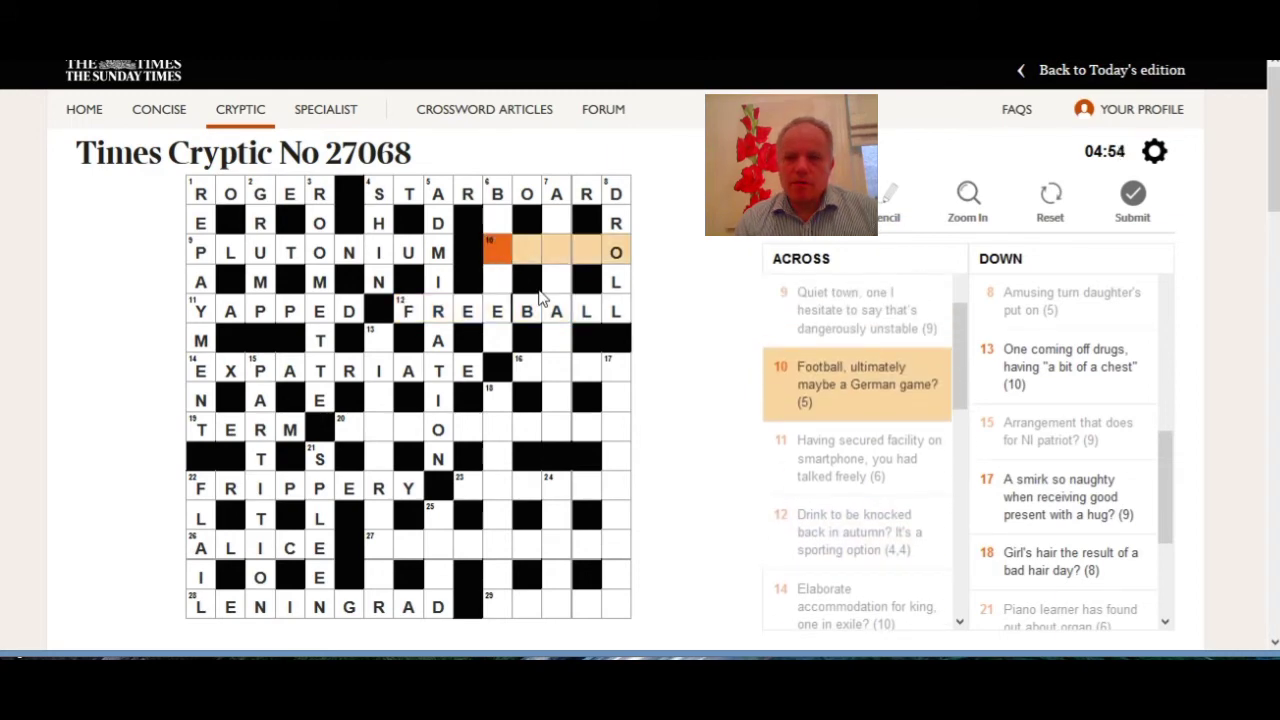
pyautogui.write('LOTTO')
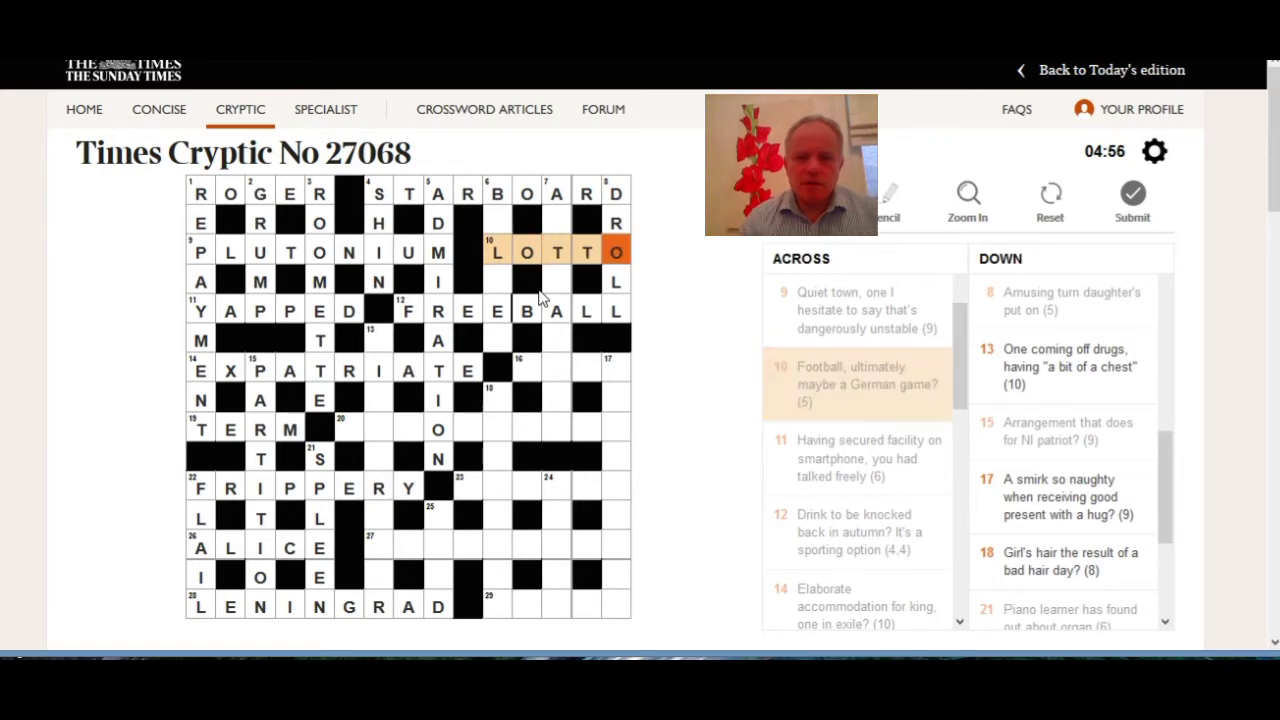
pyautogui.click(506, 228)
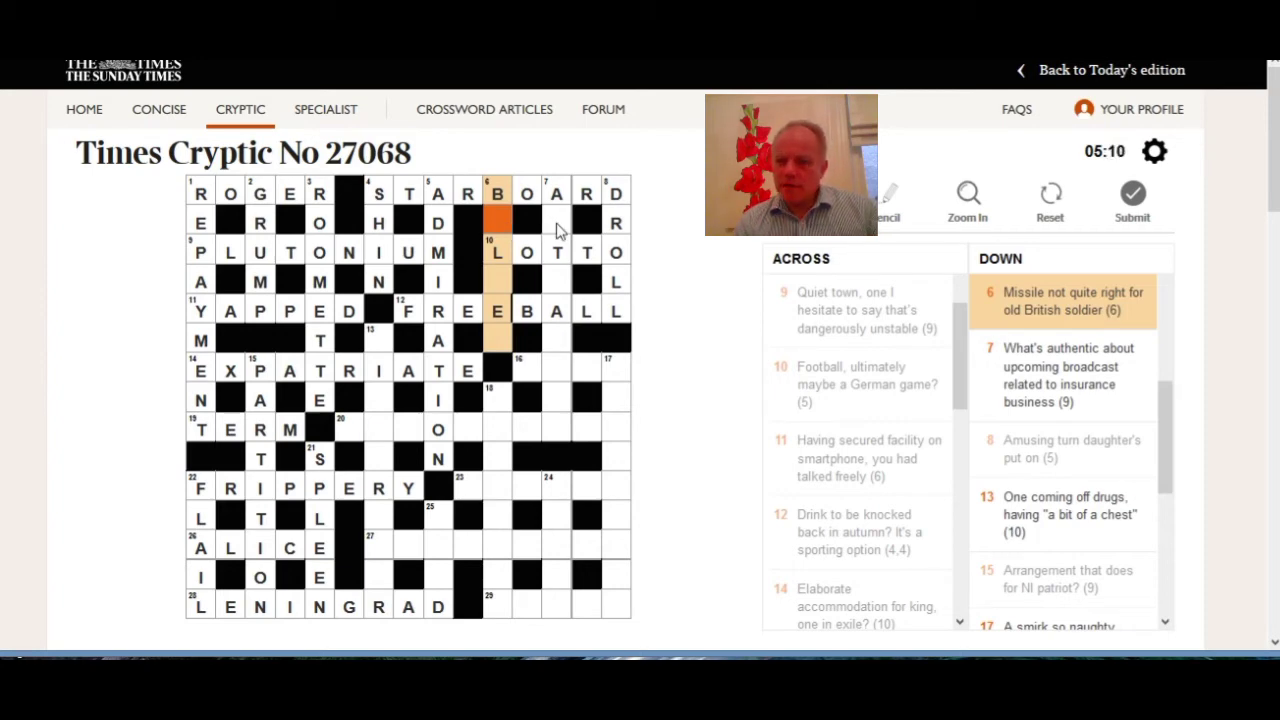
# - Enter ACTUARIAL at 7 Down
pyautogui.click(556, 223)
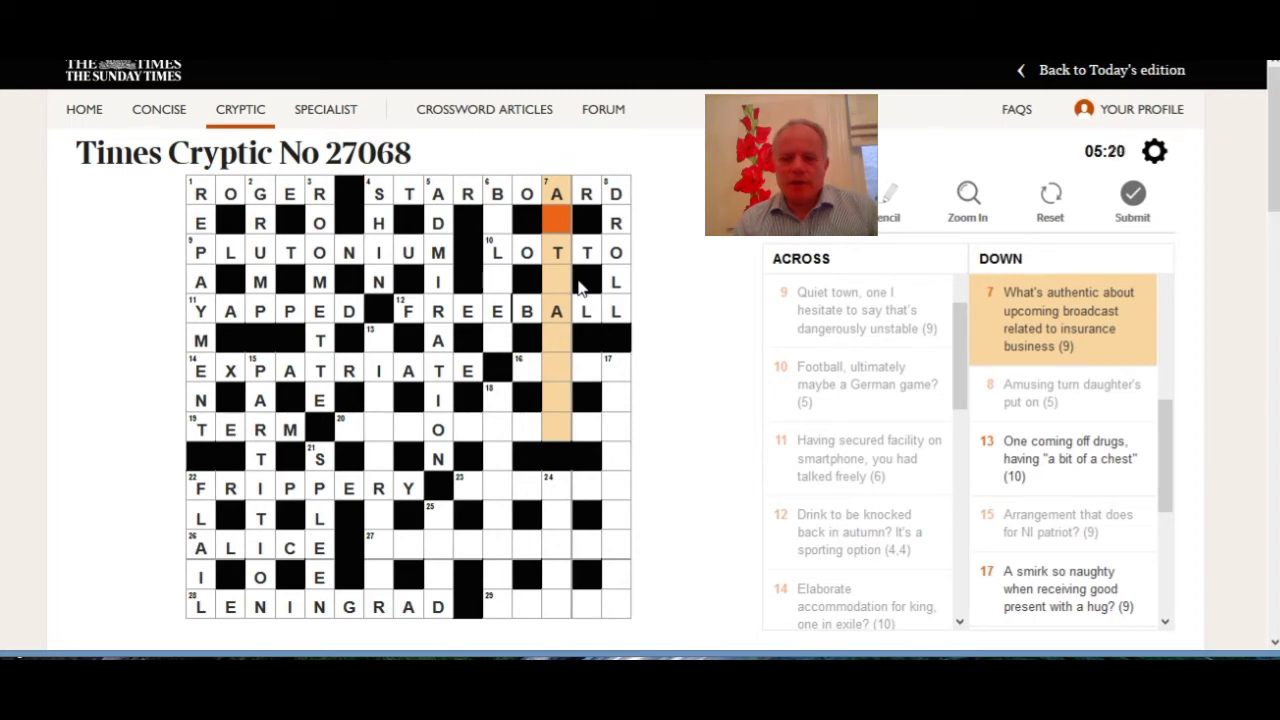
pyautogui.write('CTUA')
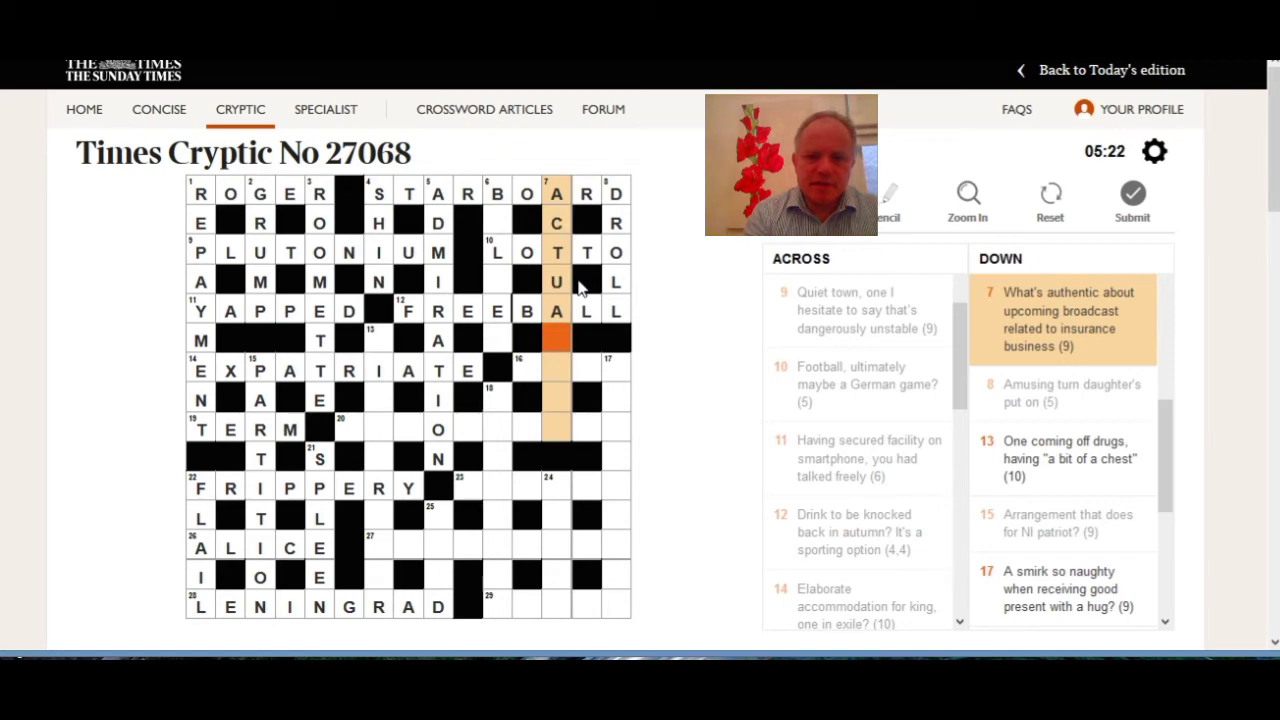
pyautogui.write('RIAL')
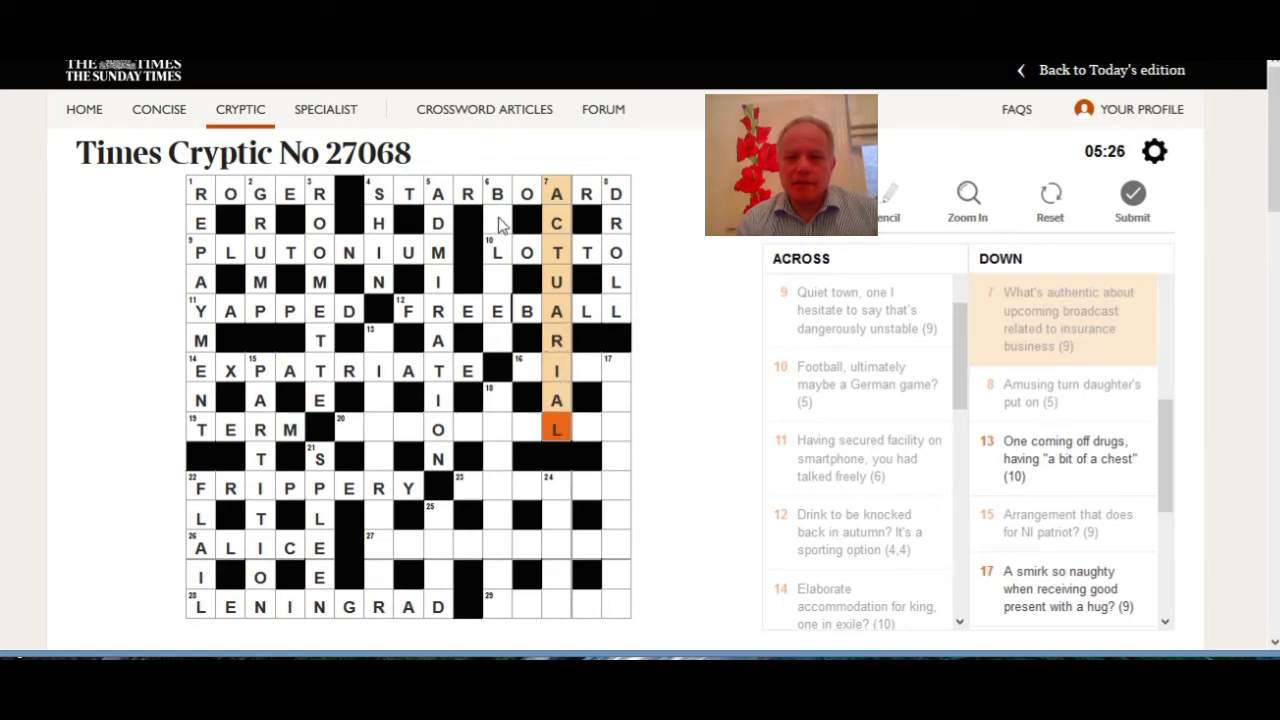
pyautogui.click(498, 222)
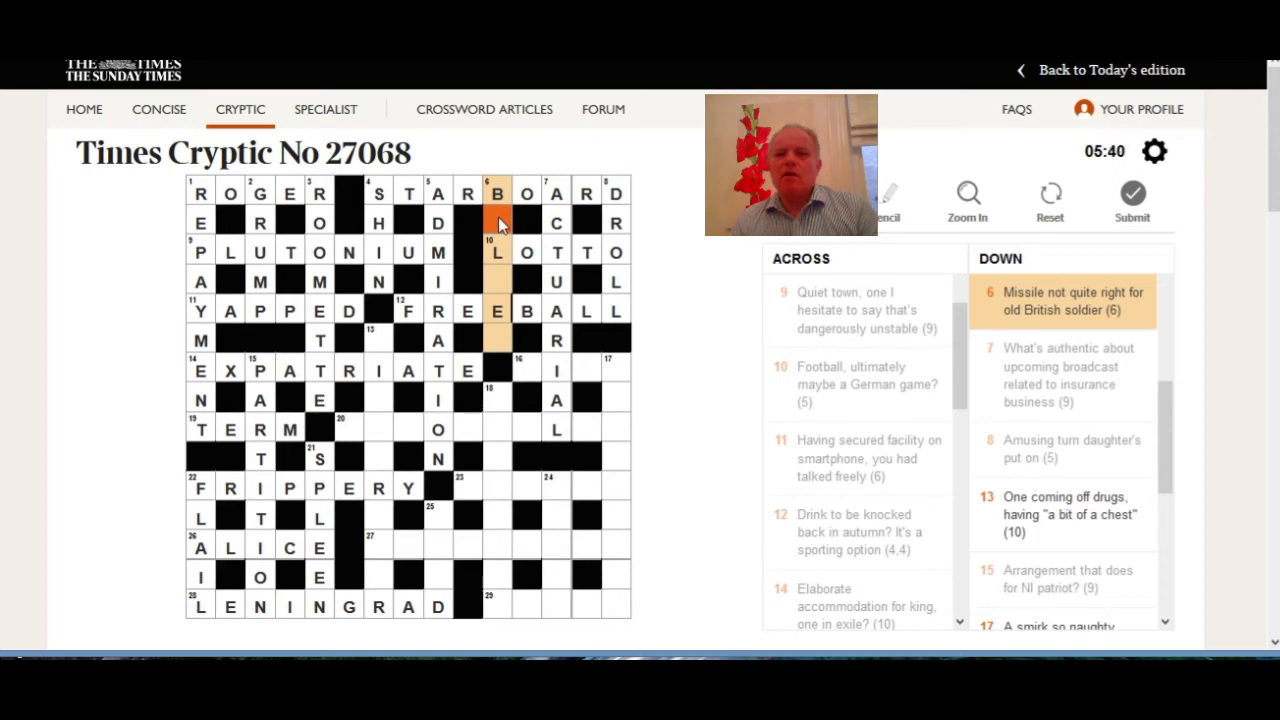
# - Finish 6 Down as BULLER and enter TICK at 16 Across
pyautogui.write('ULLE')
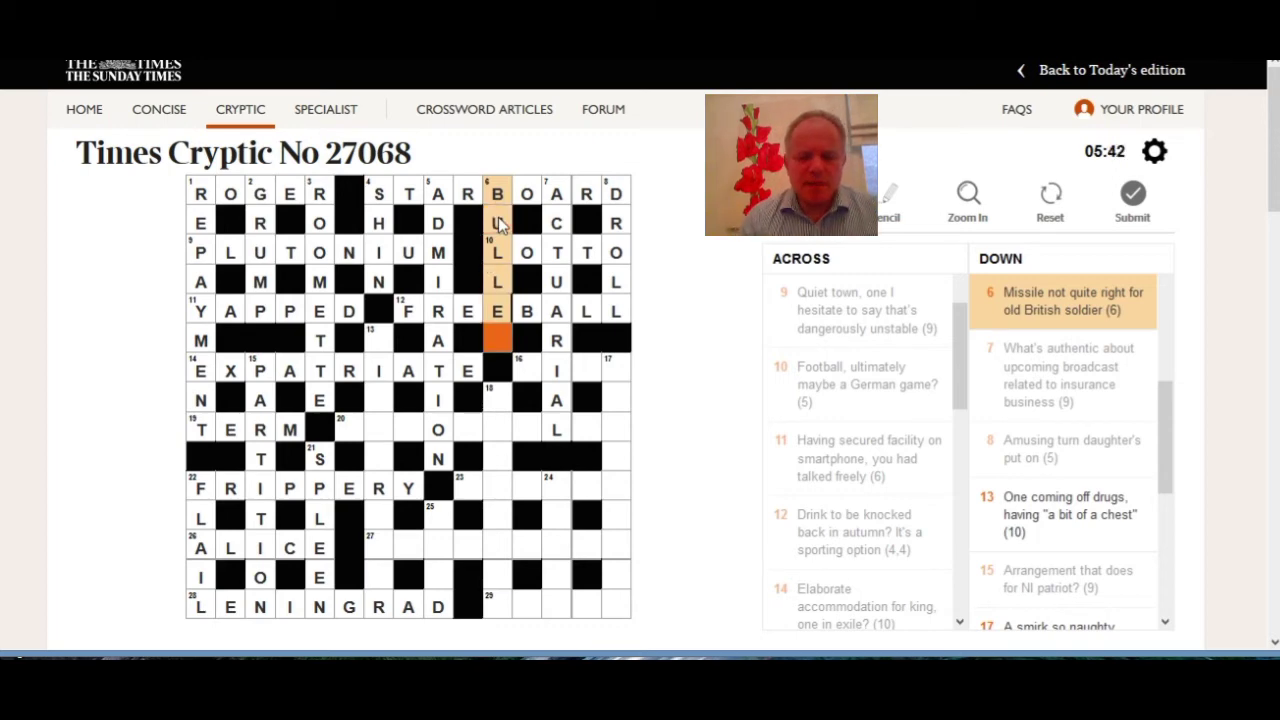
pyautogui.write('R')
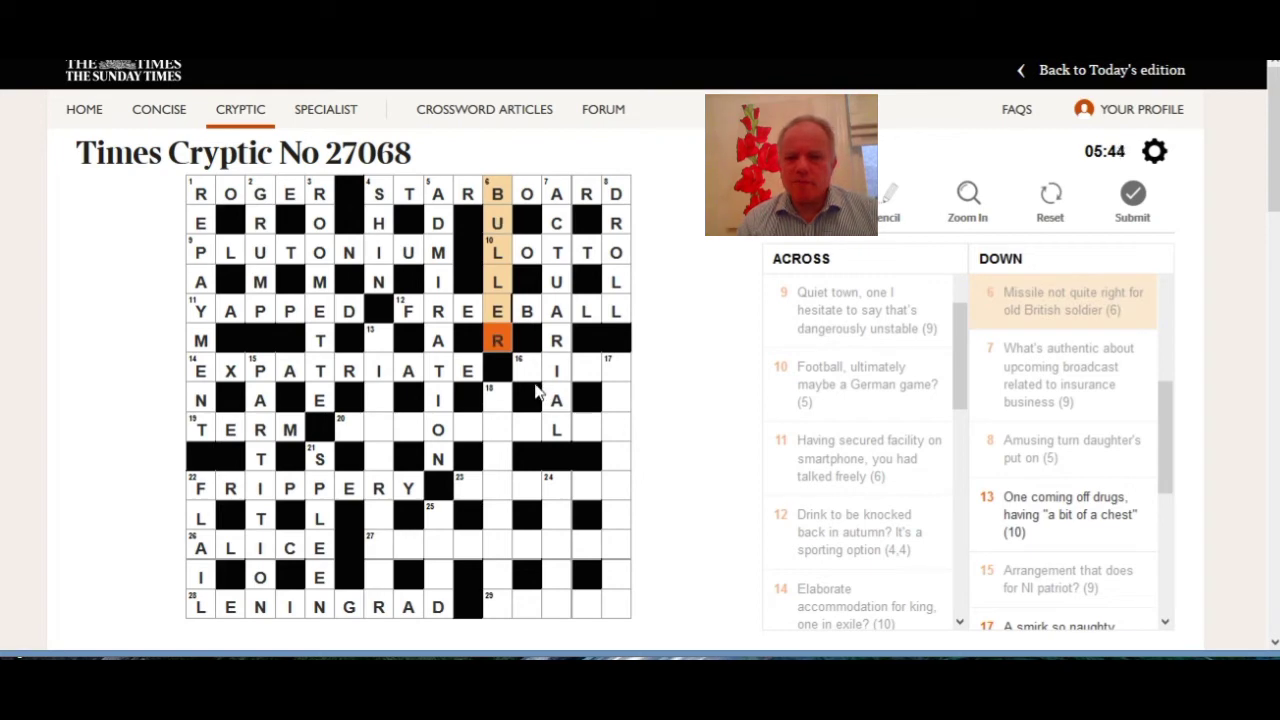
pyautogui.click(536, 377)
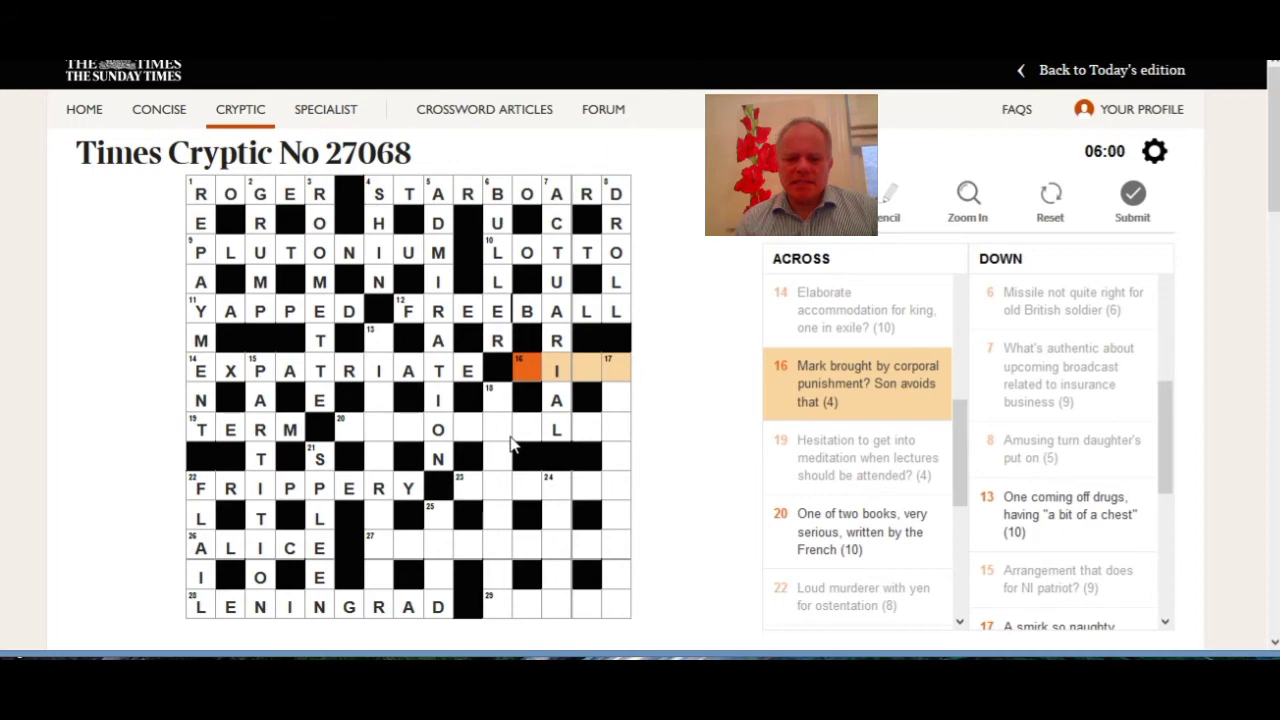
pyautogui.write('tick')
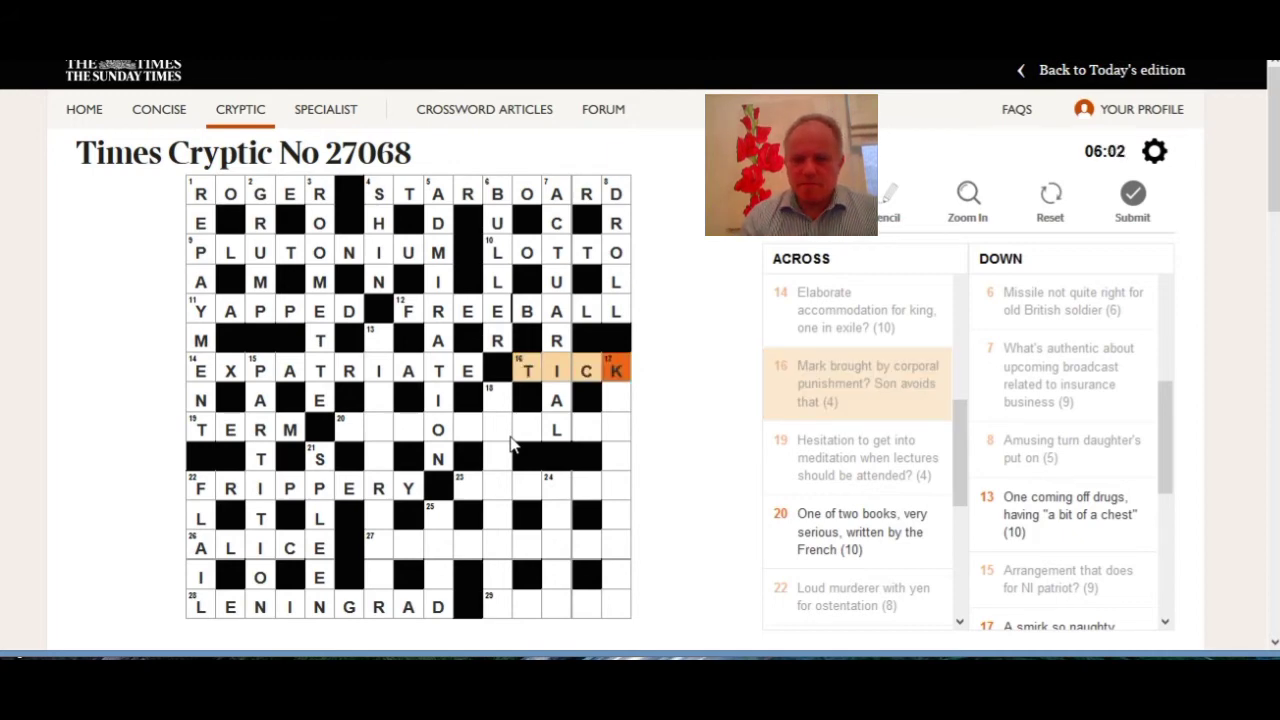
pyautogui.press('Down')
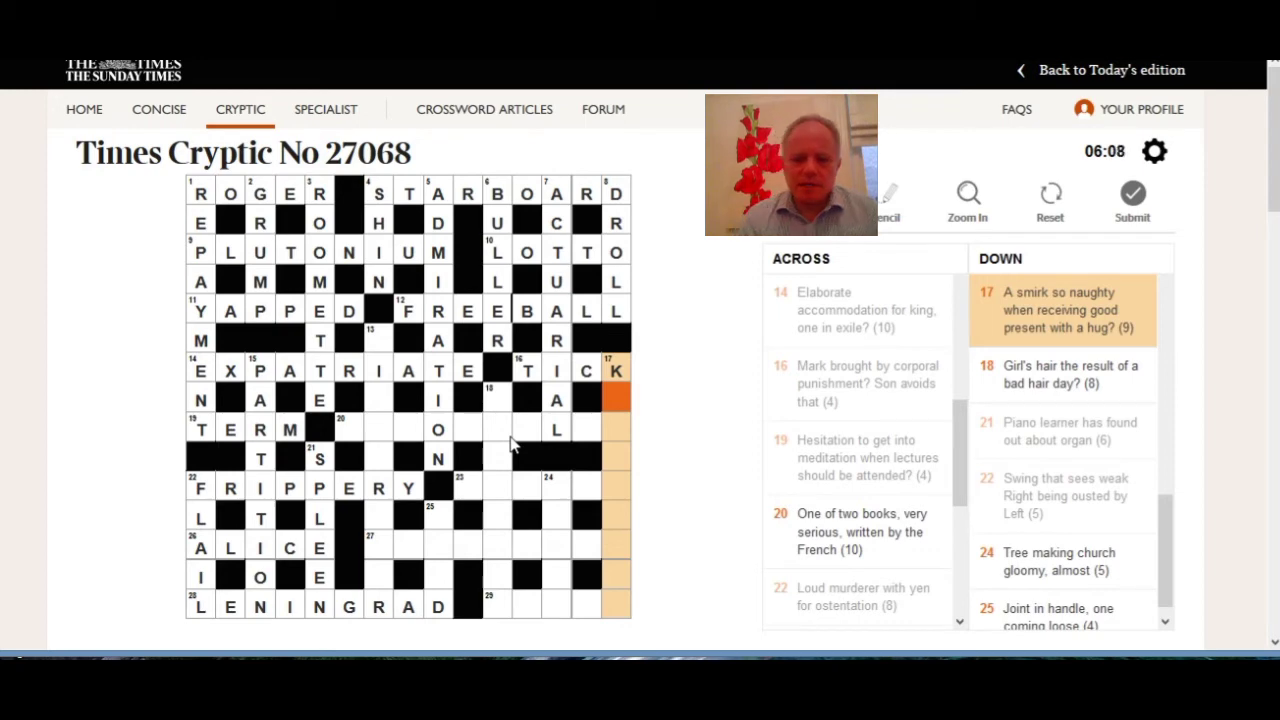
# - Complete KISSOGRAM at 17 Down and STUCCO at 23 Across
pyautogui.write('ISSOGRAM')
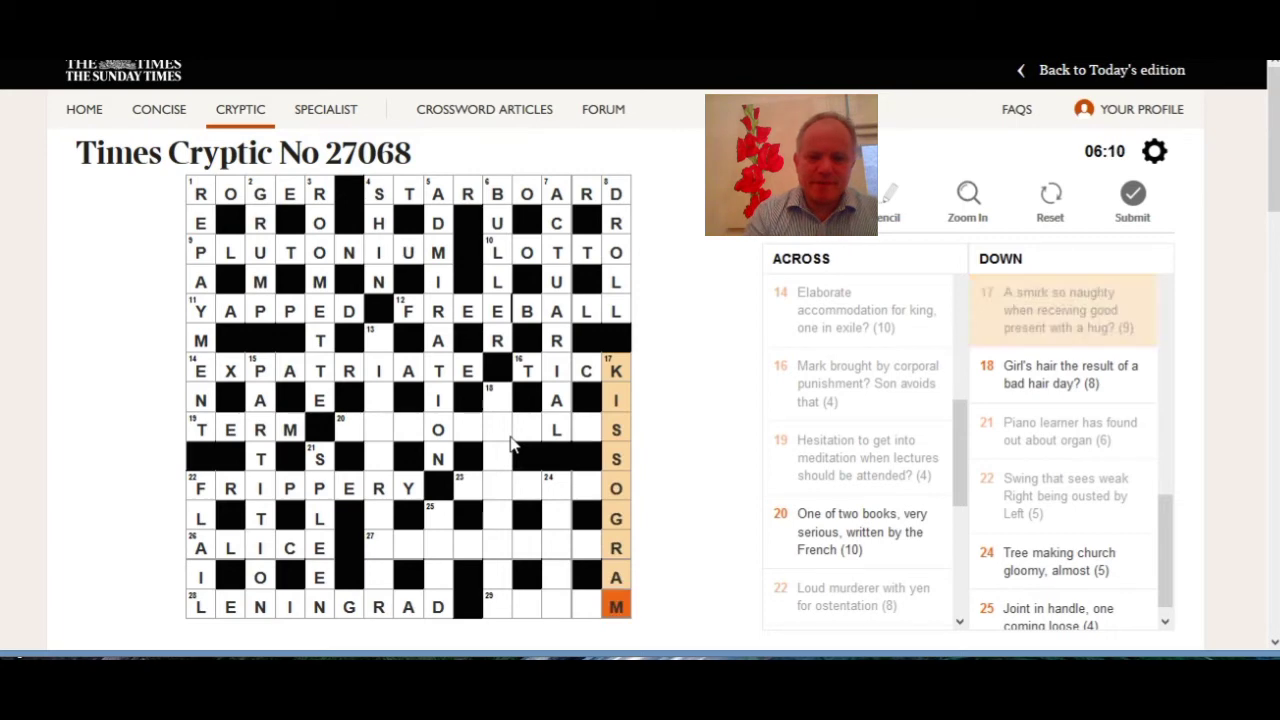
pyautogui.click(356, 437)
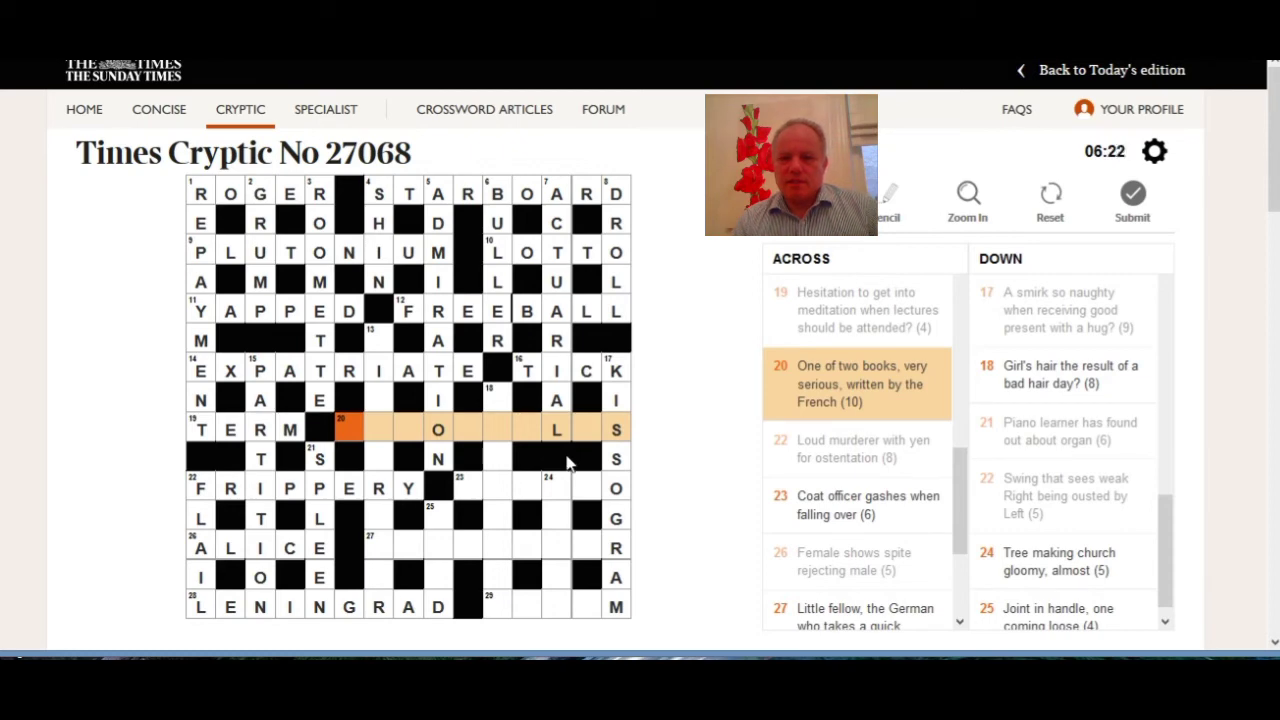
pyautogui.click(472, 490)
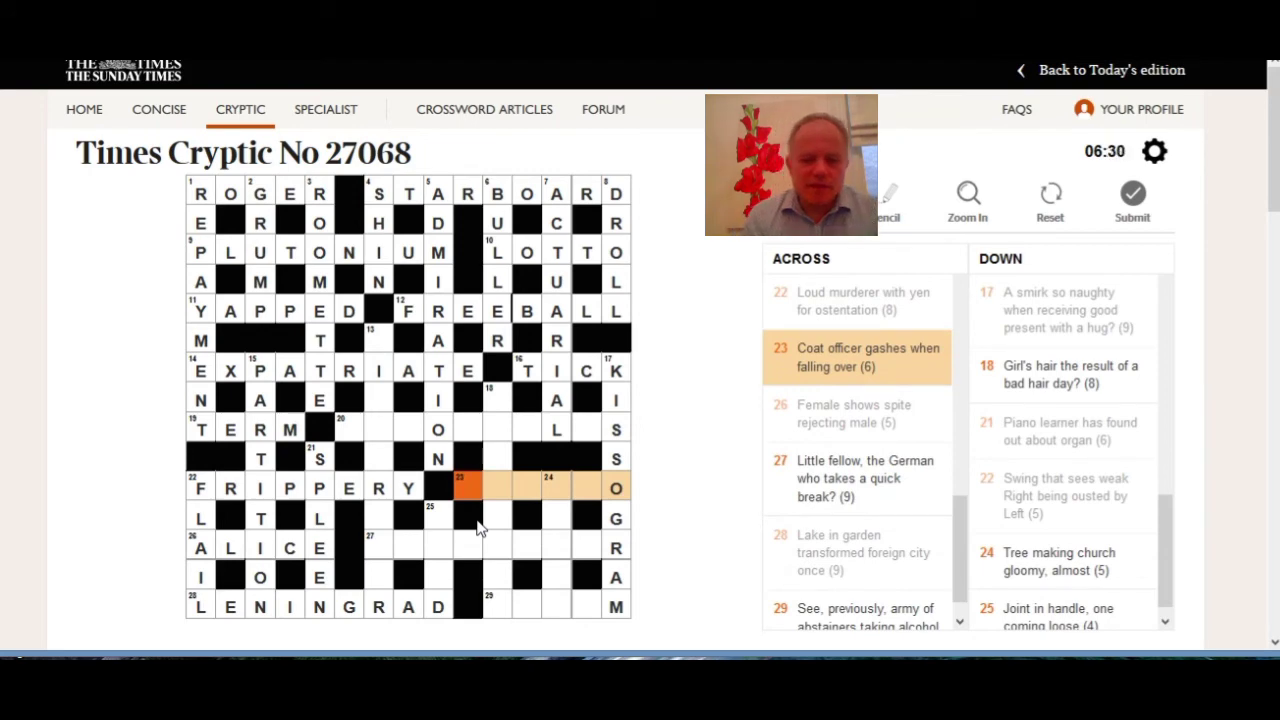
pyautogui.write('STUCC')
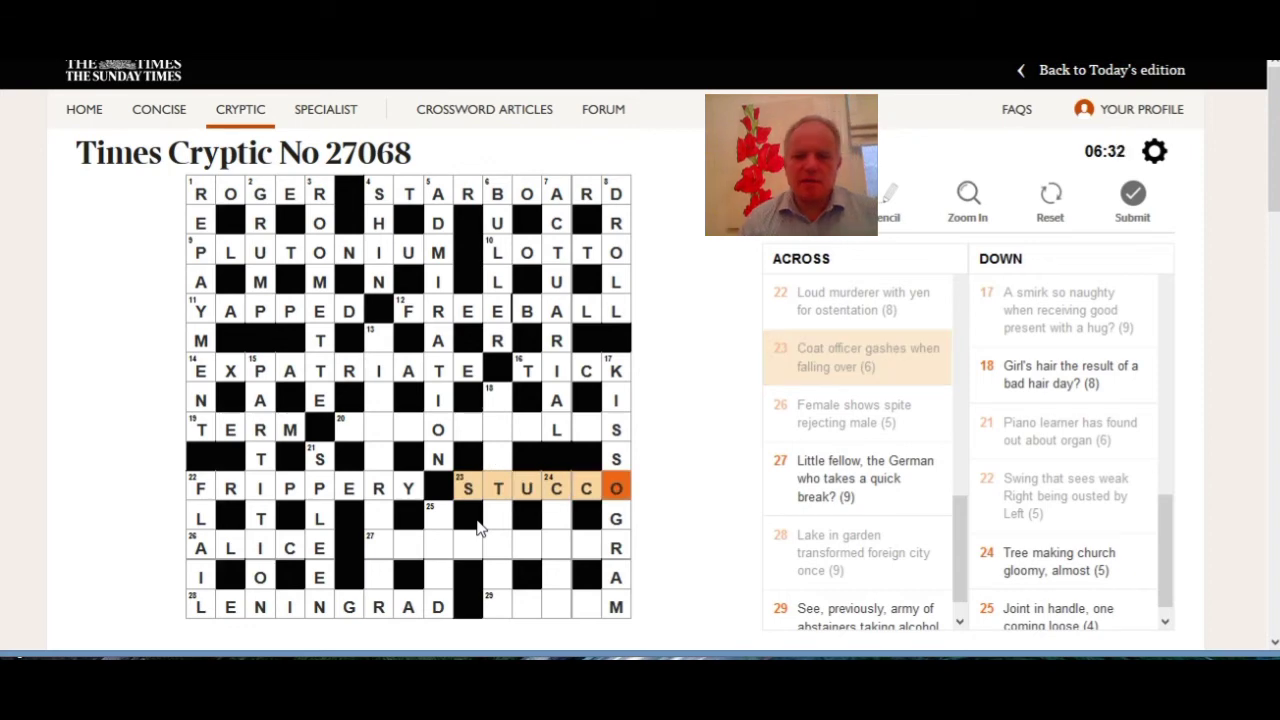
pyautogui.click(563, 527)
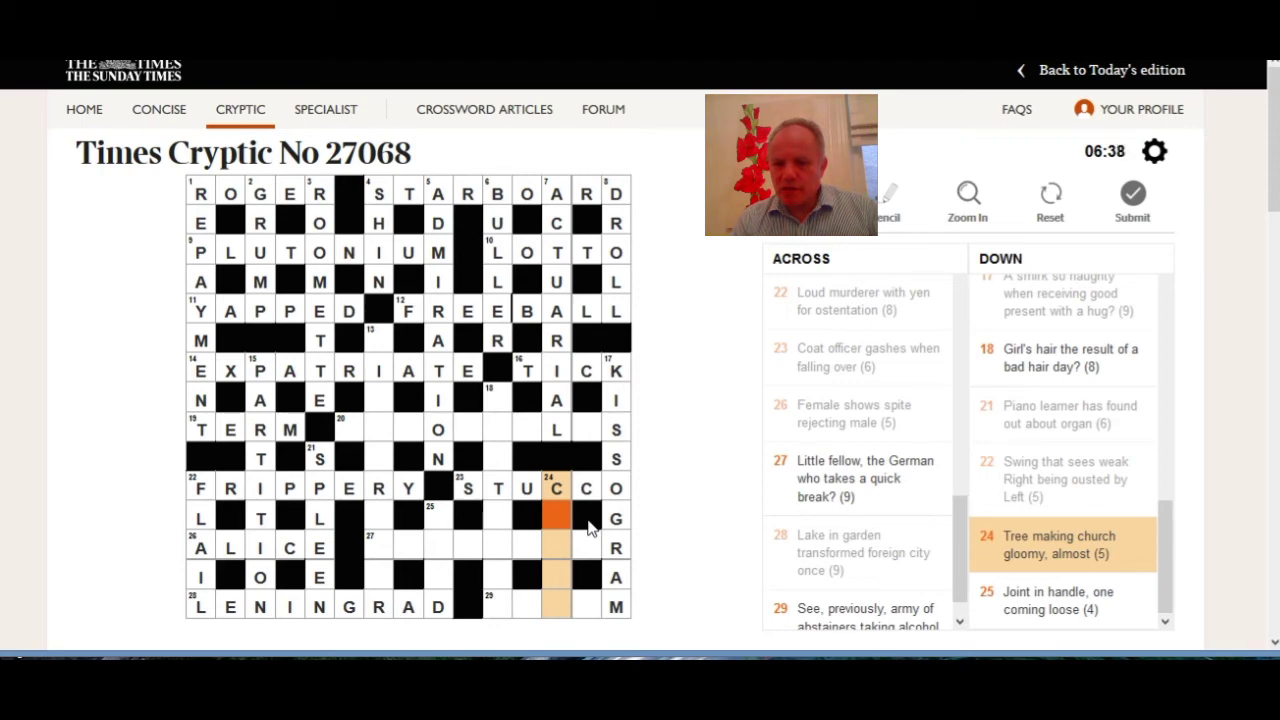
pyautogui.click(498, 606)
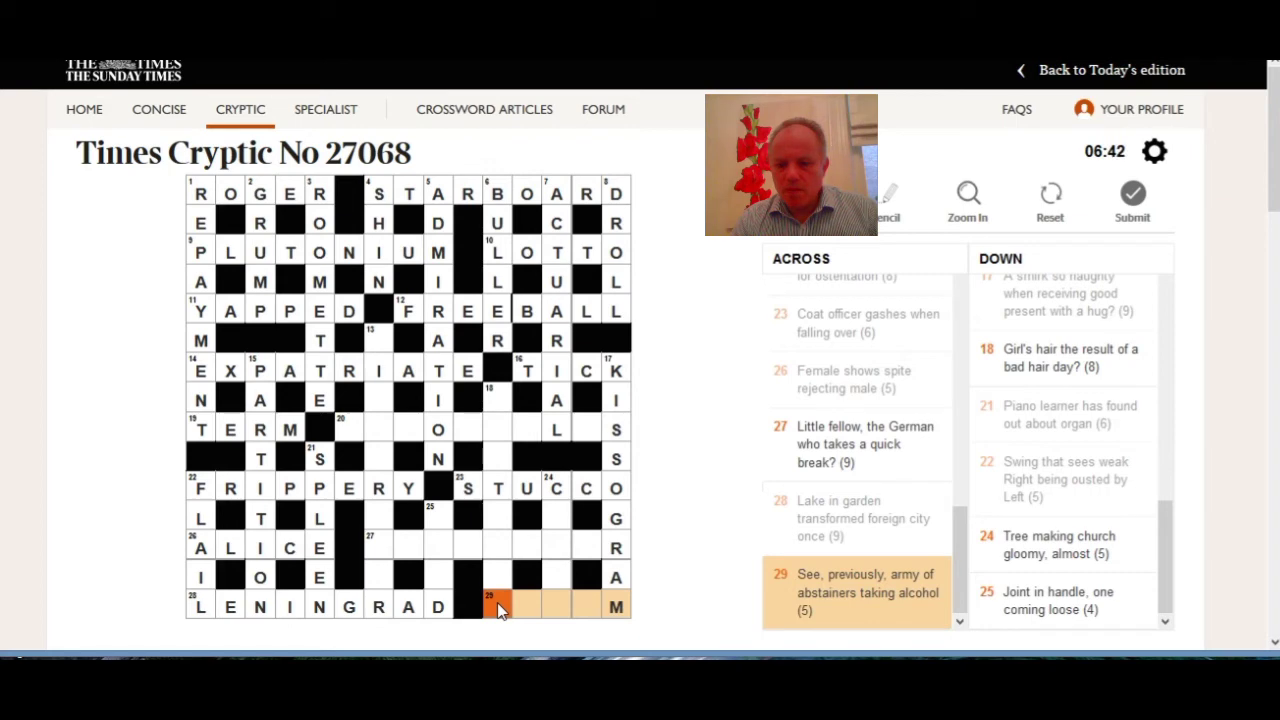
pyautogui.click(507, 402)
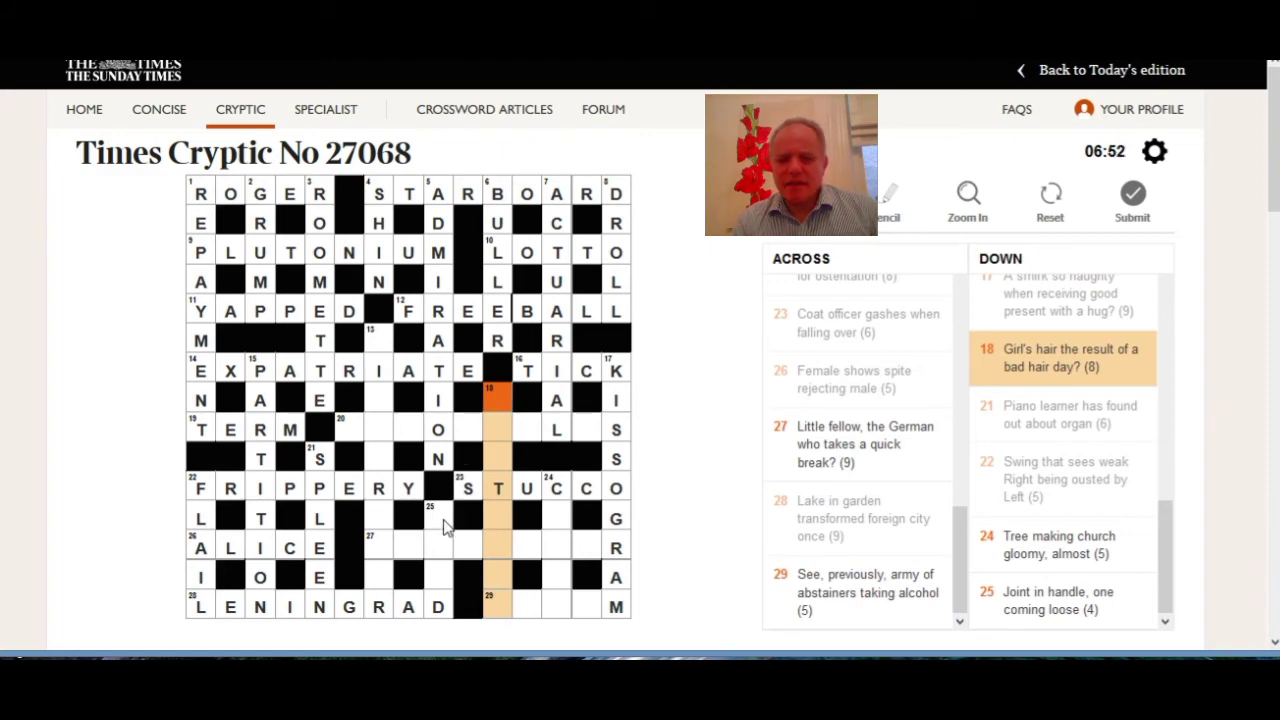
# - Enter DISTRESS at 18 Down
pyautogui.write('distress')
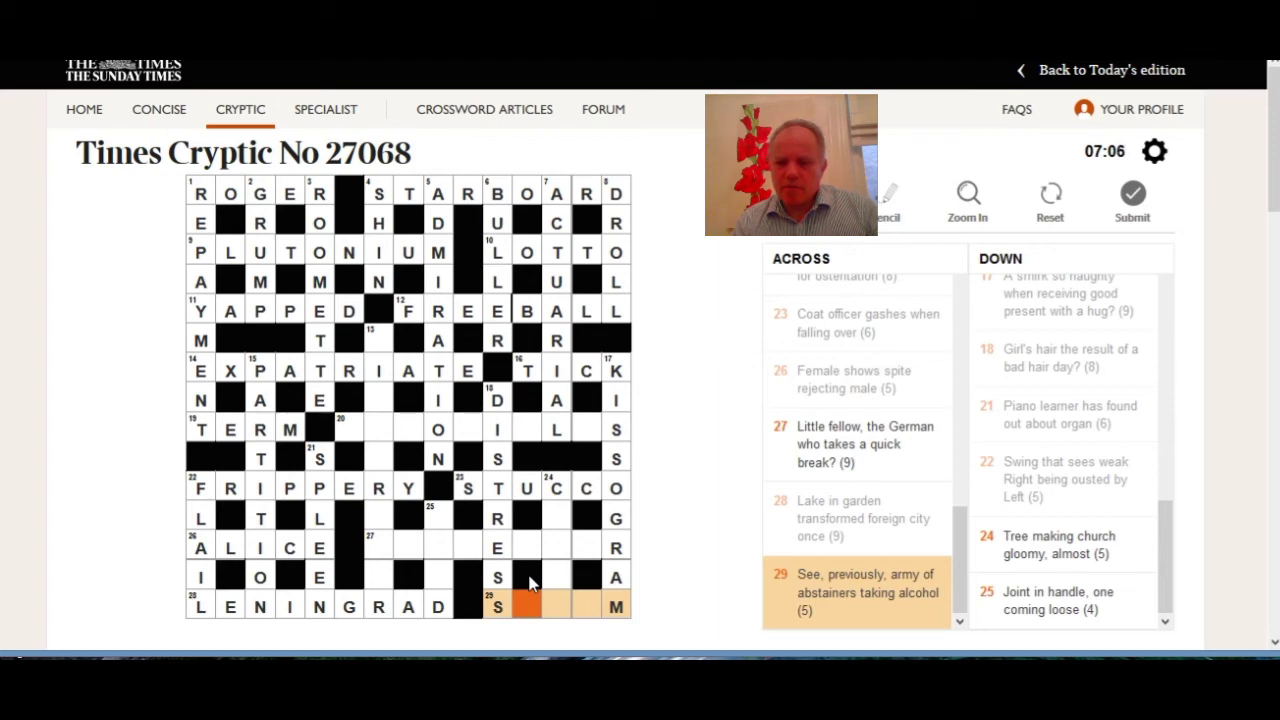
pyautogui.click(551, 523)
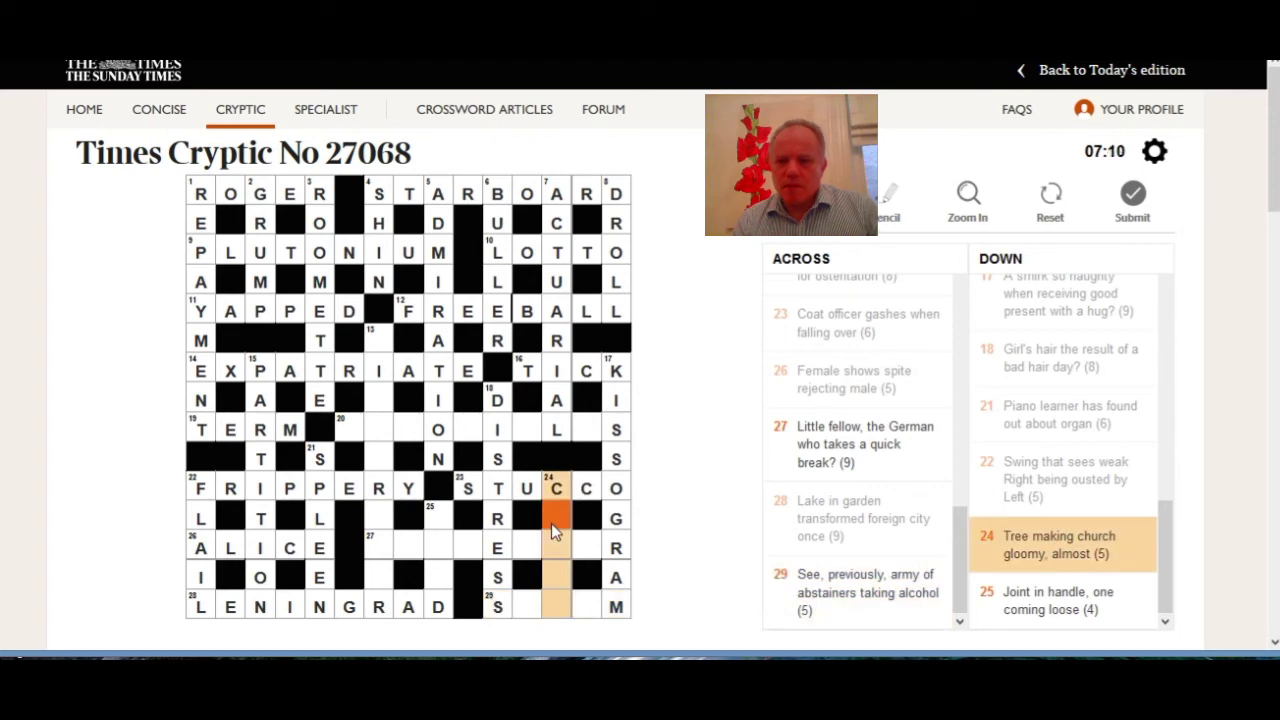
pyautogui.click(442, 519)
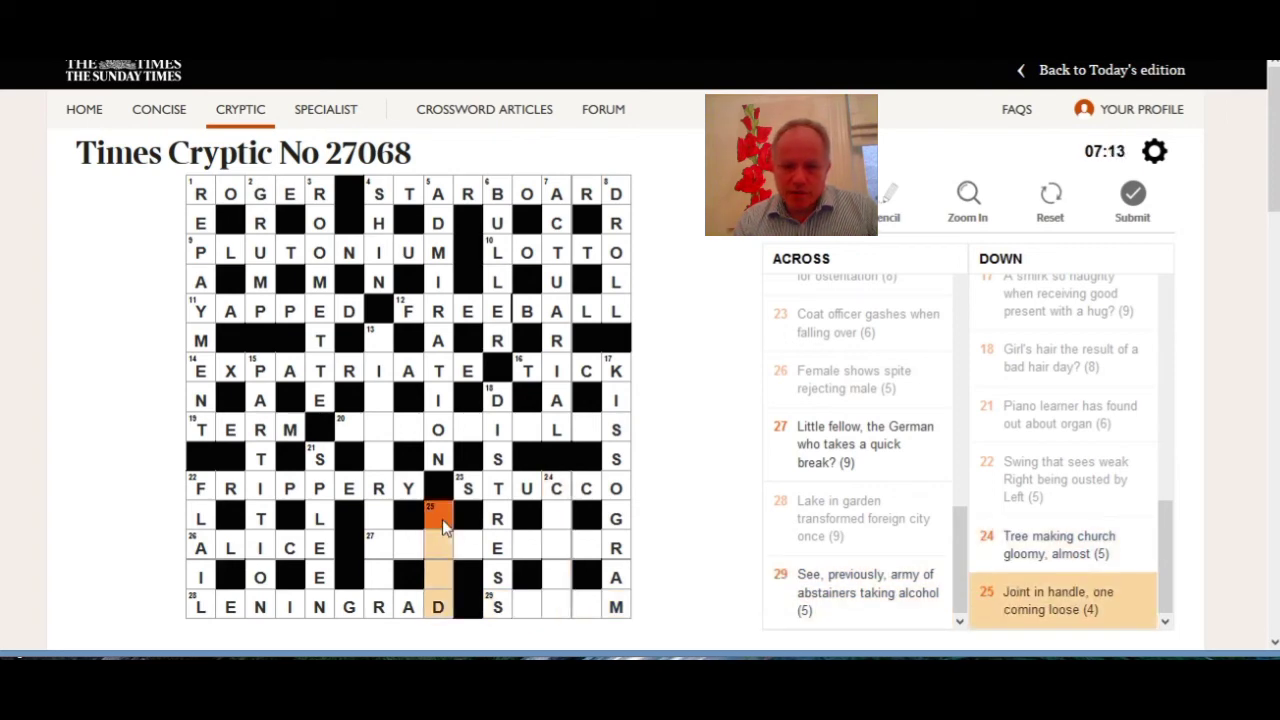
# - Complete 20 Across as CHRONICLES by adding the letters CHRNCE
pyautogui.click(348, 434)
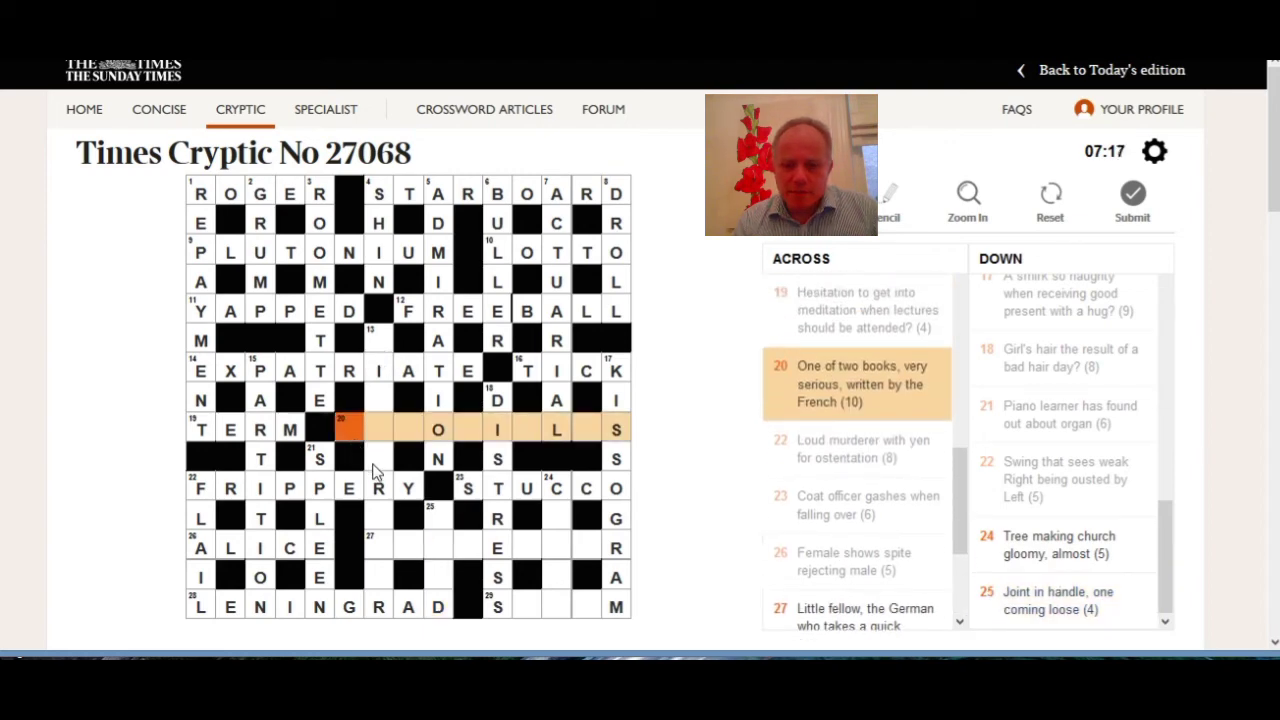
pyautogui.write('chr')
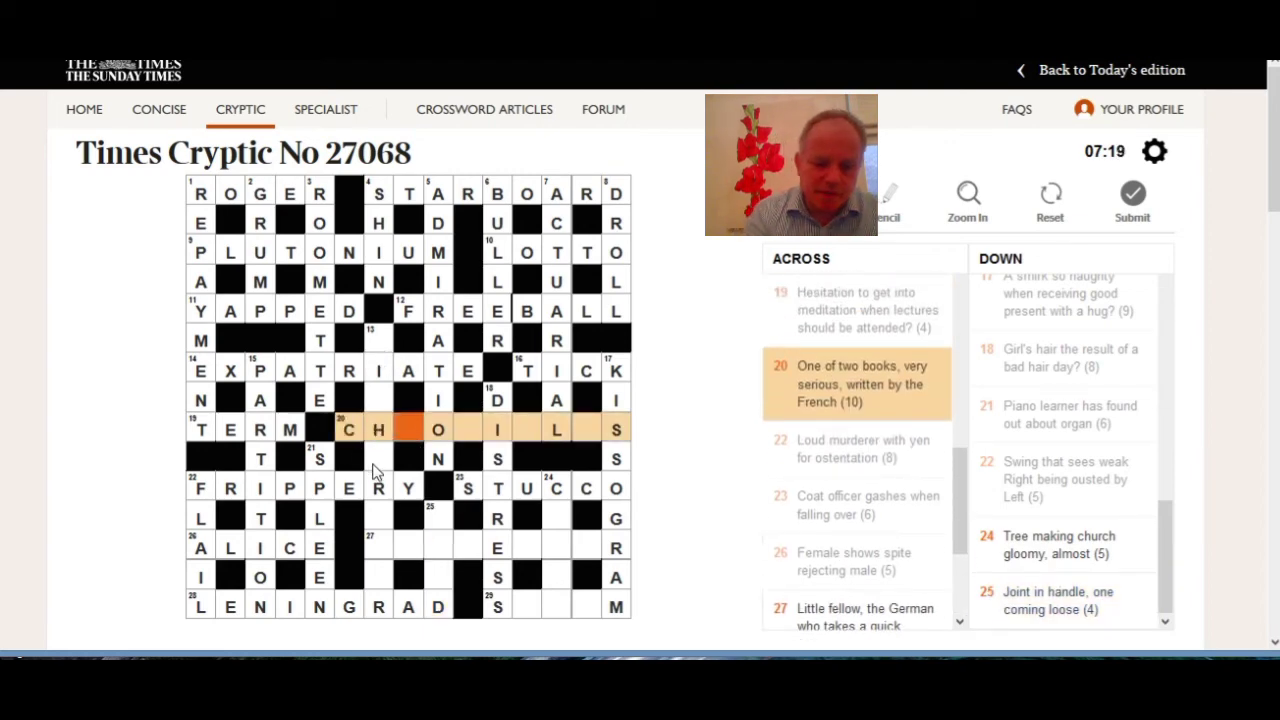
pyautogui.write('nce')
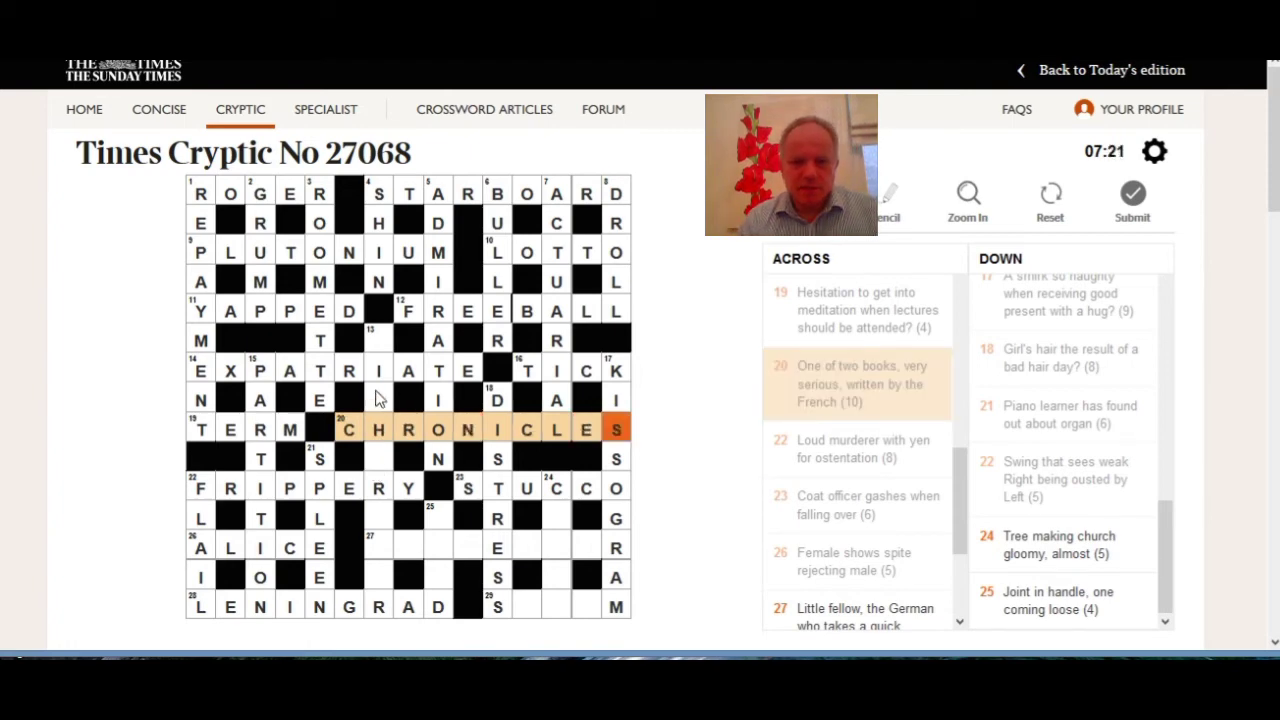
pyautogui.click(388, 347)
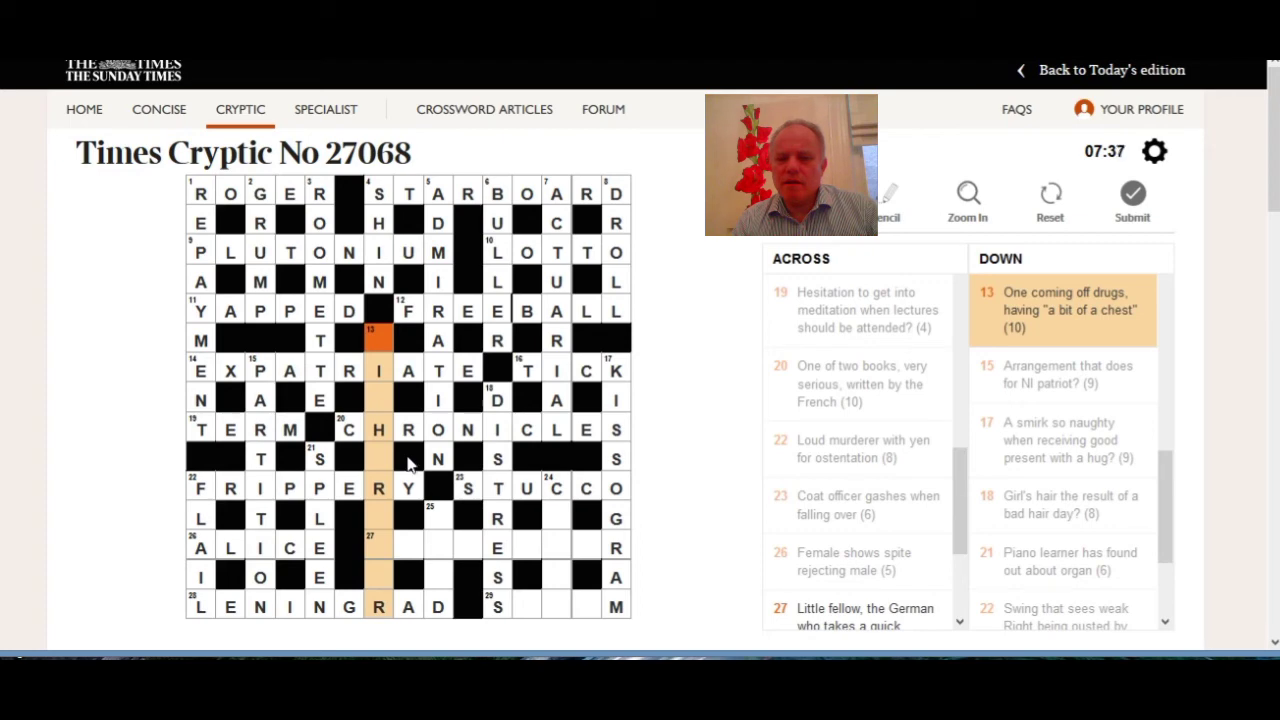
pyautogui.click(445, 528)
# - Complete CEDAR at 24 Down by entering DAR
pyautogui.click(376, 550)
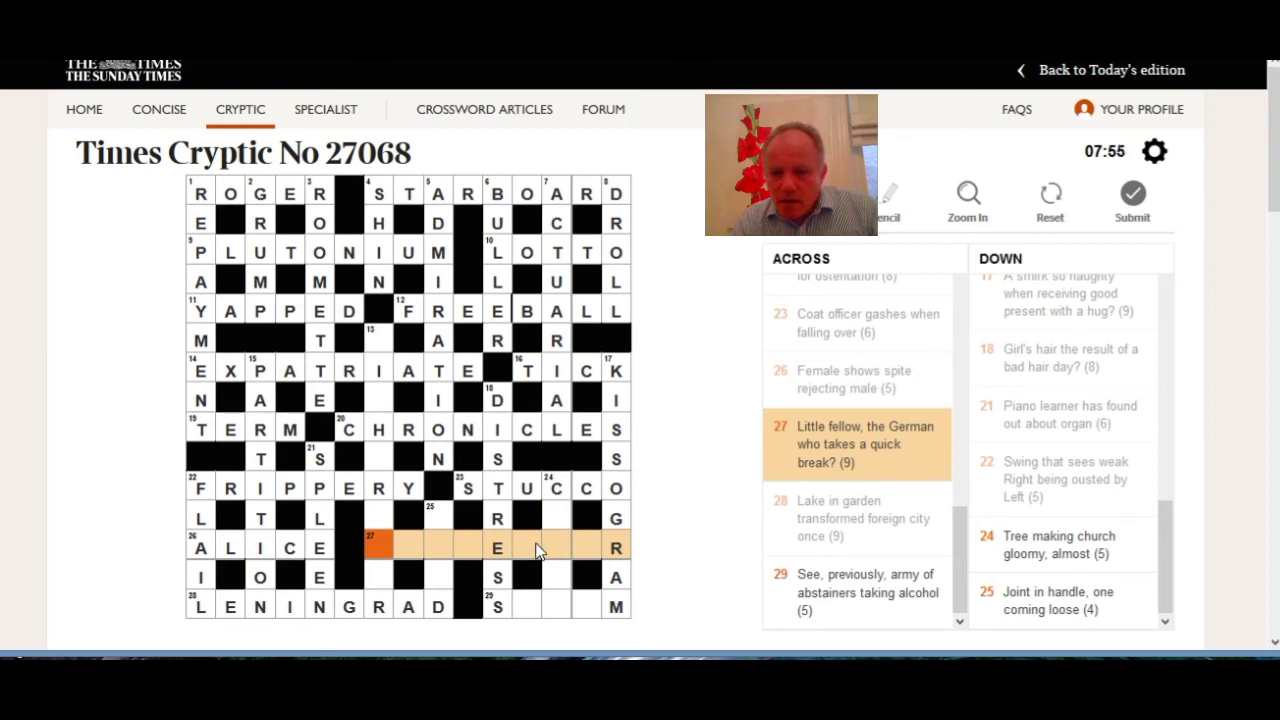
pyautogui.click(450, 517)
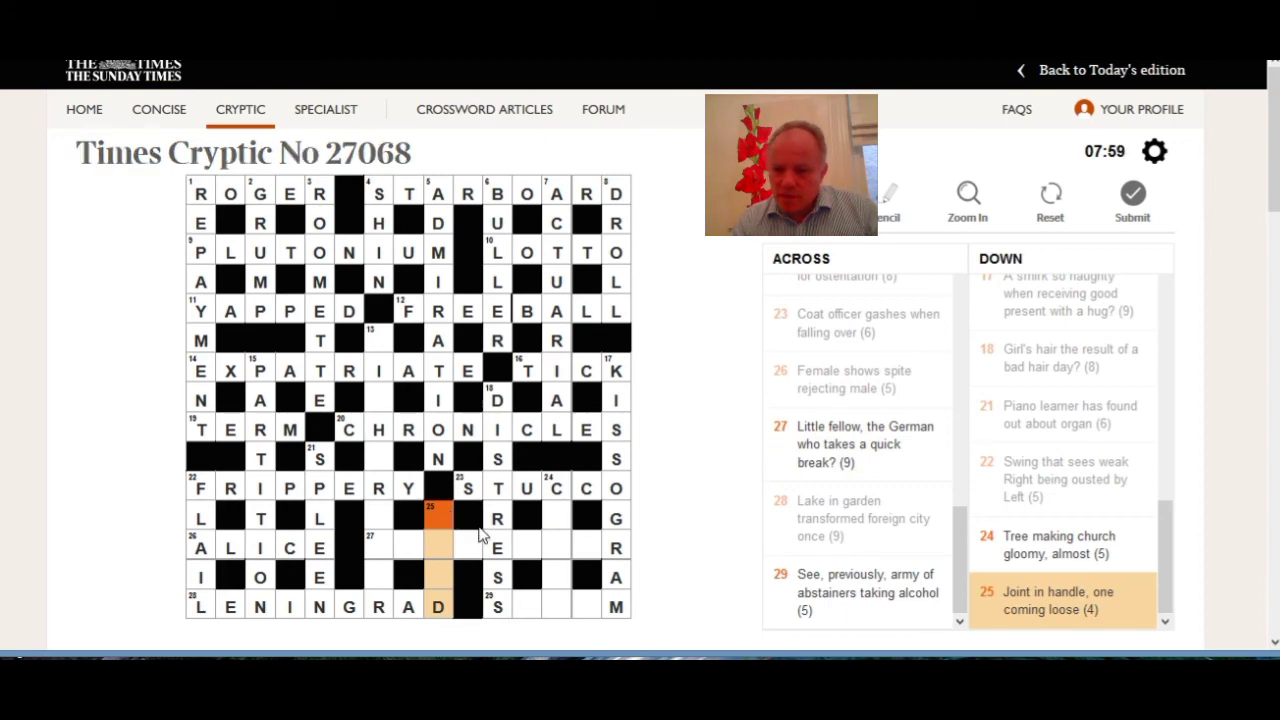
pyautogui.click(527, 608)
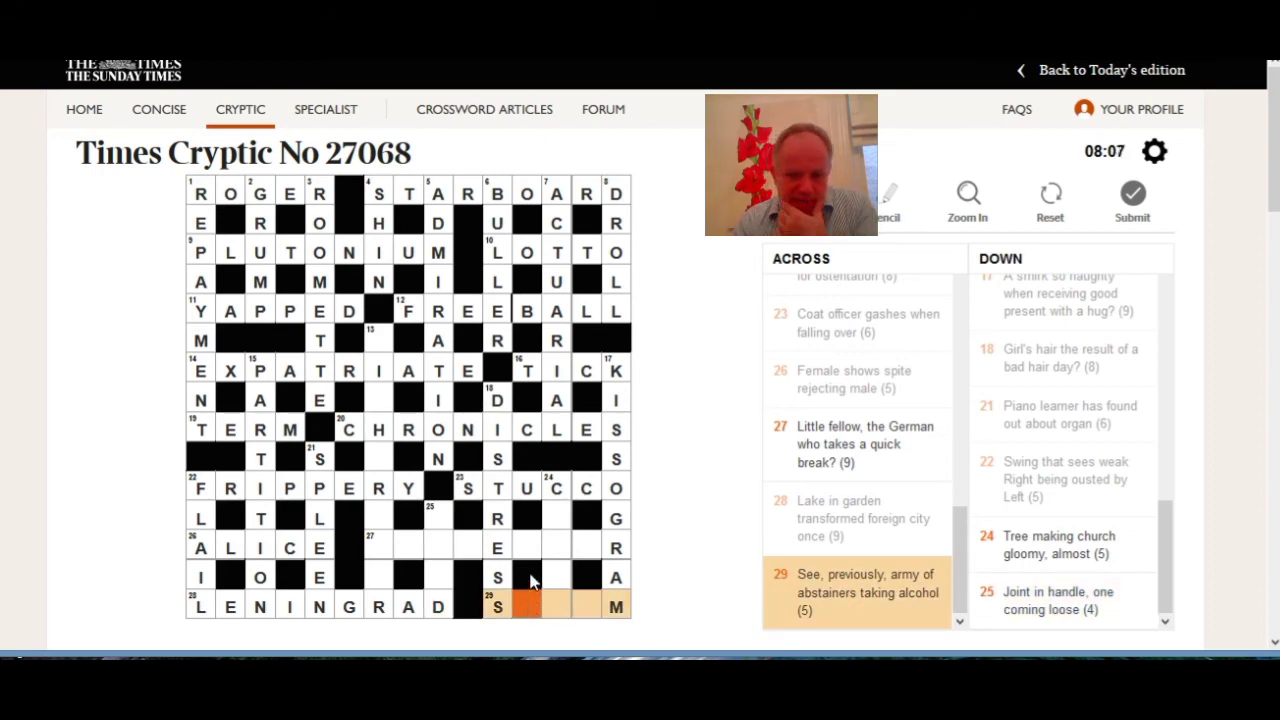
pyautogui.click(559, 529)
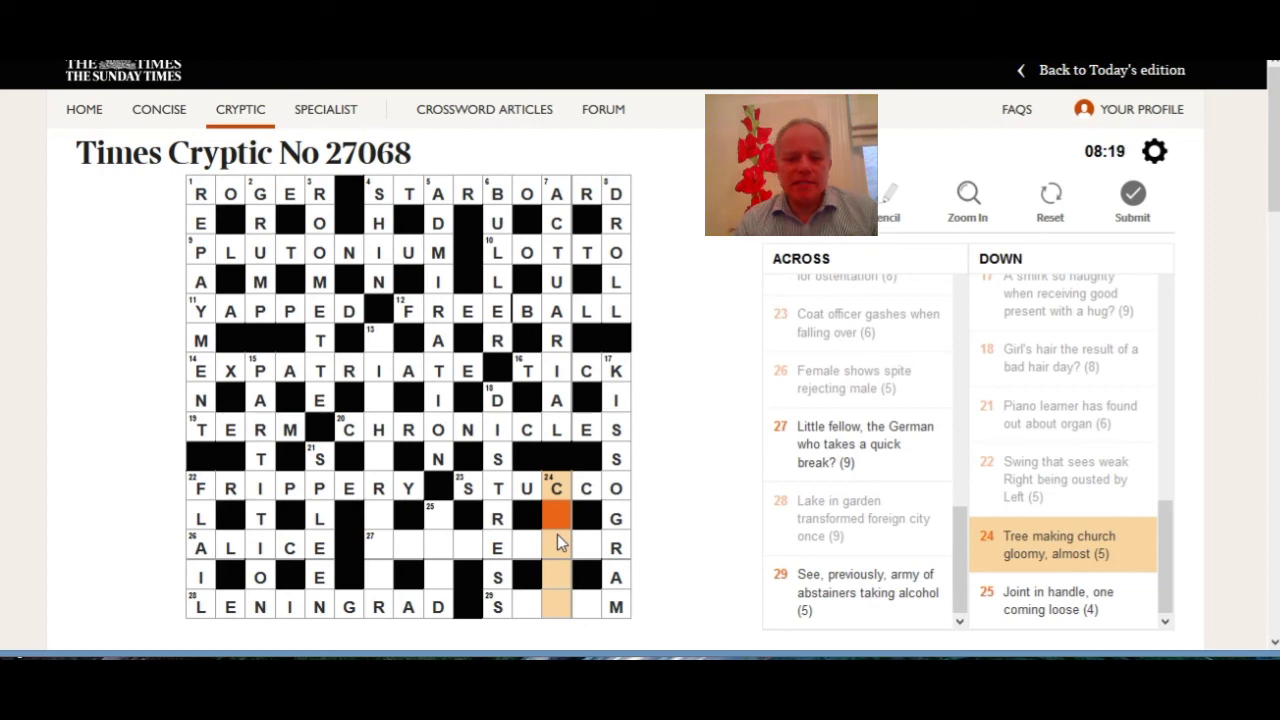
pyautogui.write('EDAR')
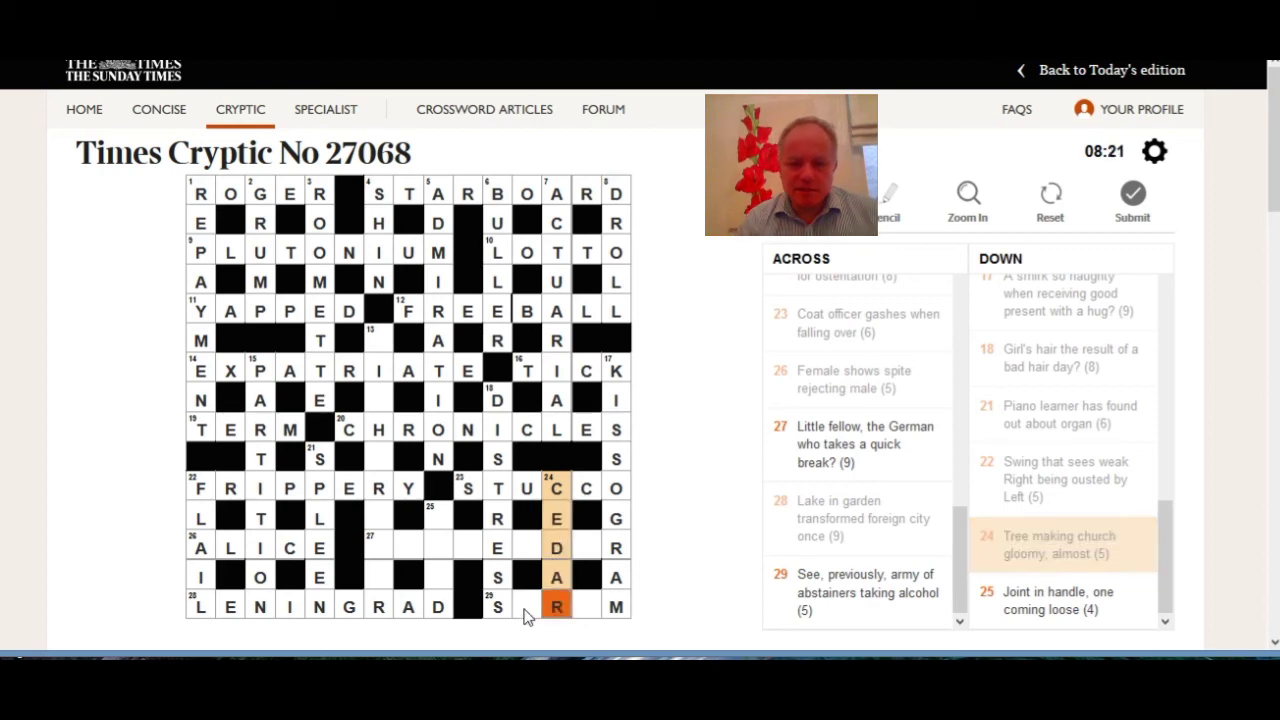
# - Complete SARUM at 29 Across with AU, then select the 25 Down entry
pyautogui.click(520, 615)
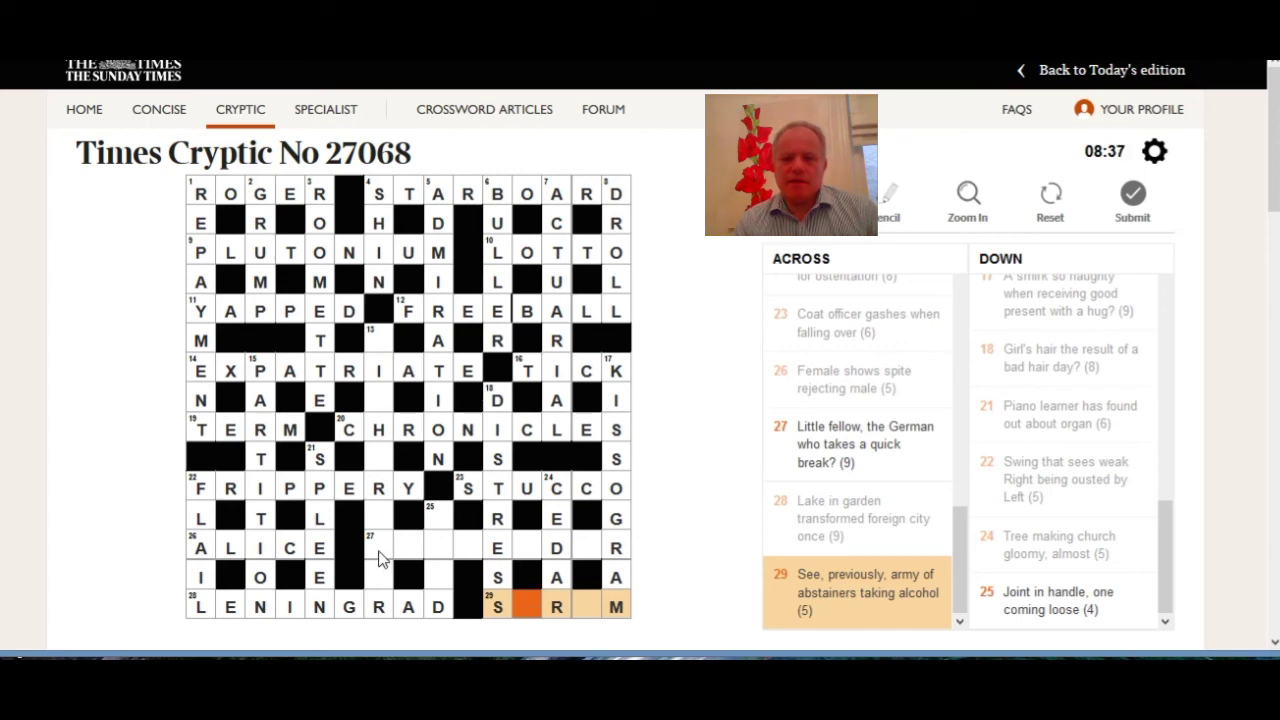
pyautogui.write('AU')
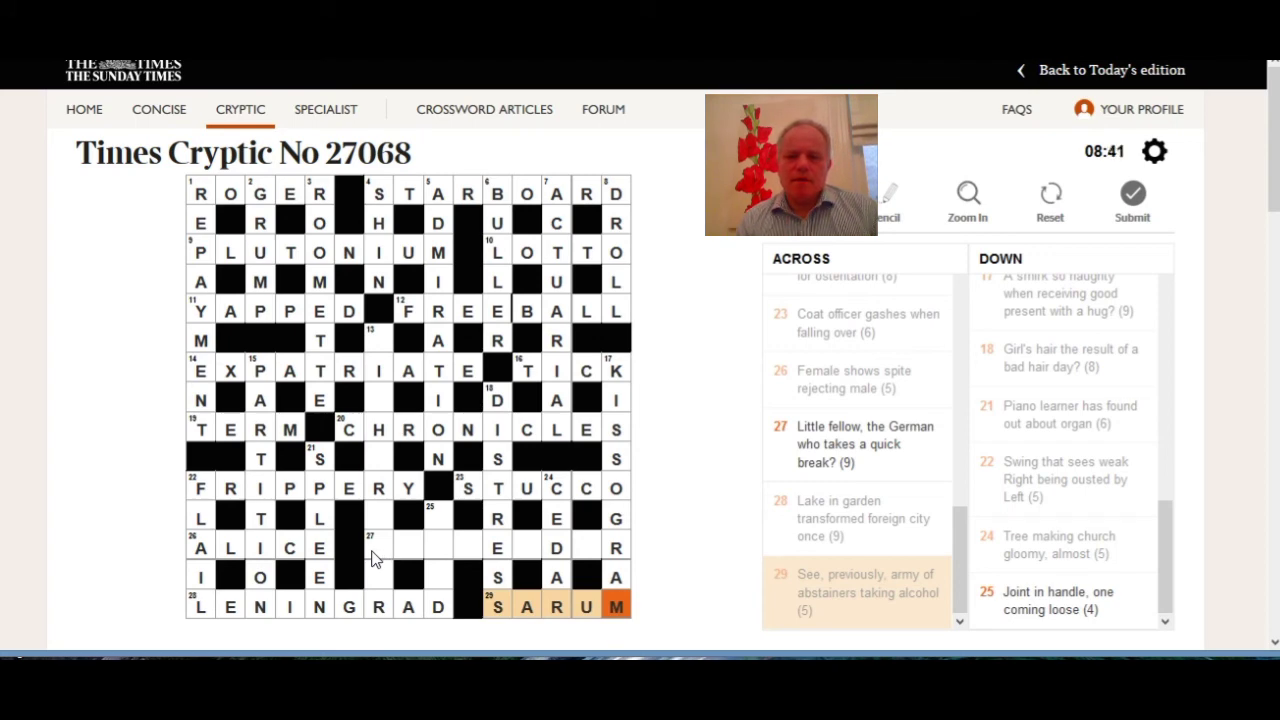
pyautogui.click(387, 548)
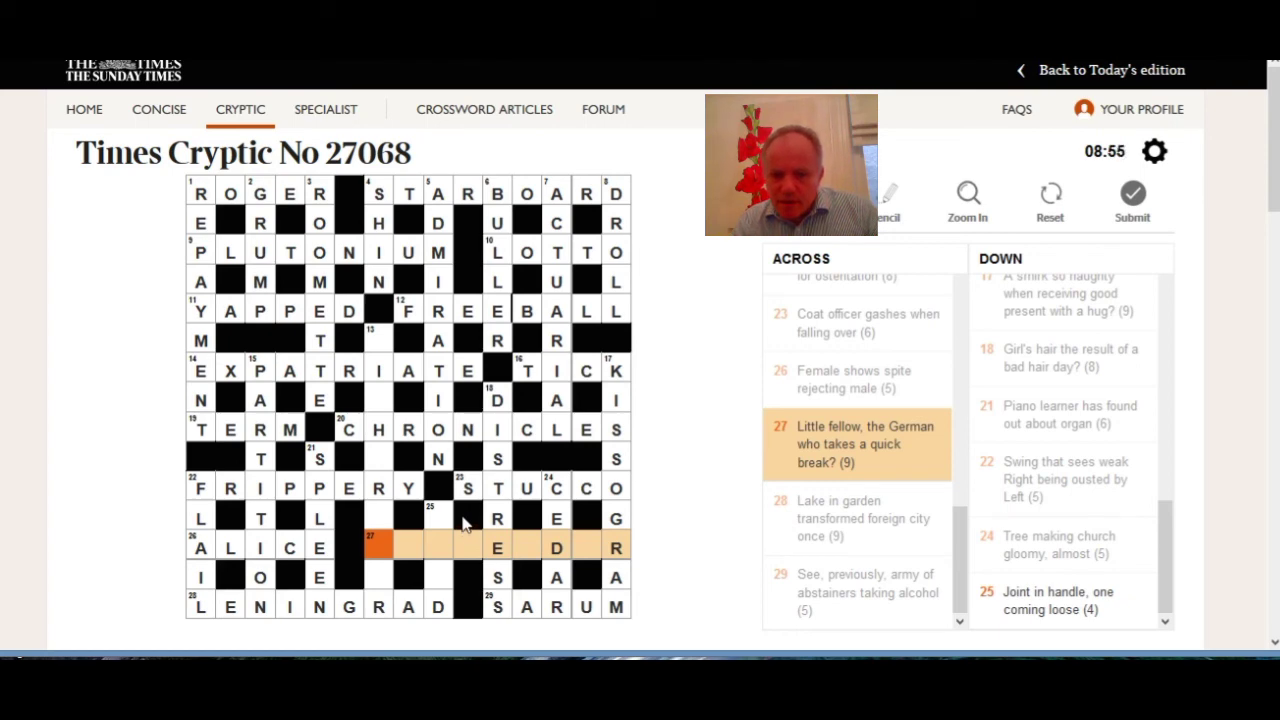
pyautogui.click(443, 516)
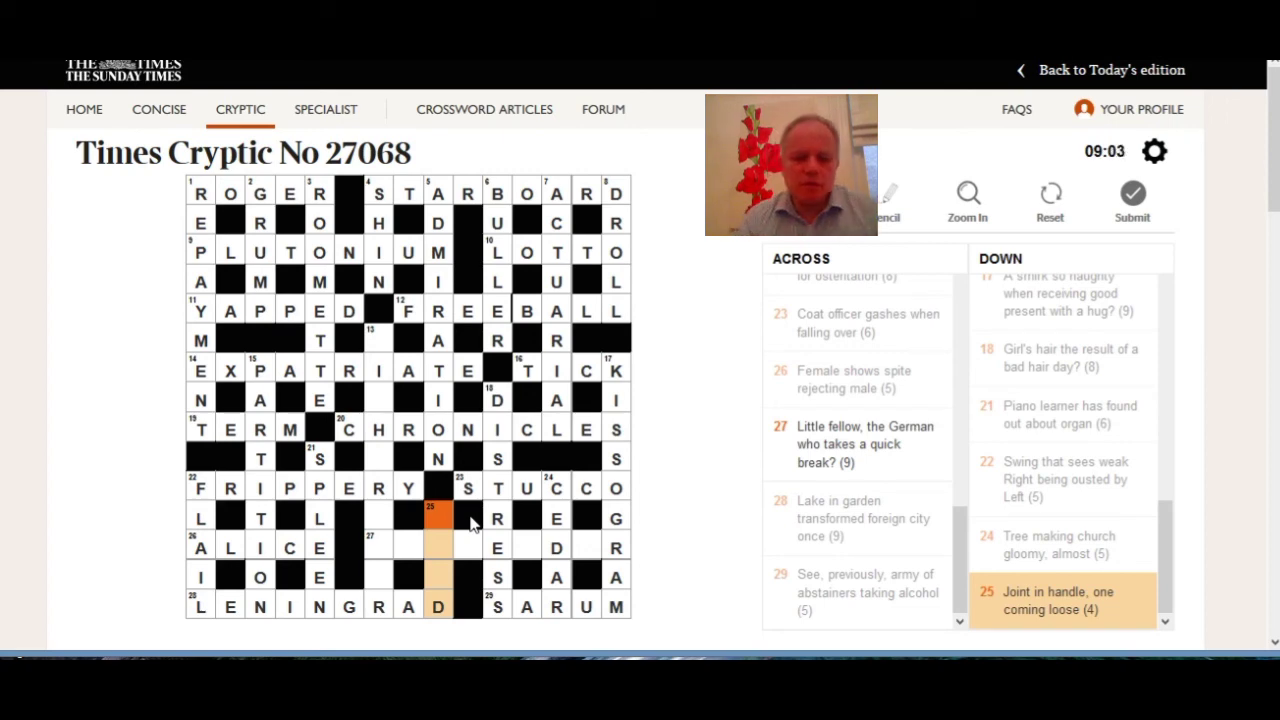
# - Finish WELD at 25 Down, WEEKENDER at 27 Across, and WITHDRAWER at 13 Down
pyautogui.write('WEL')
pyautogui.click(376, 543)
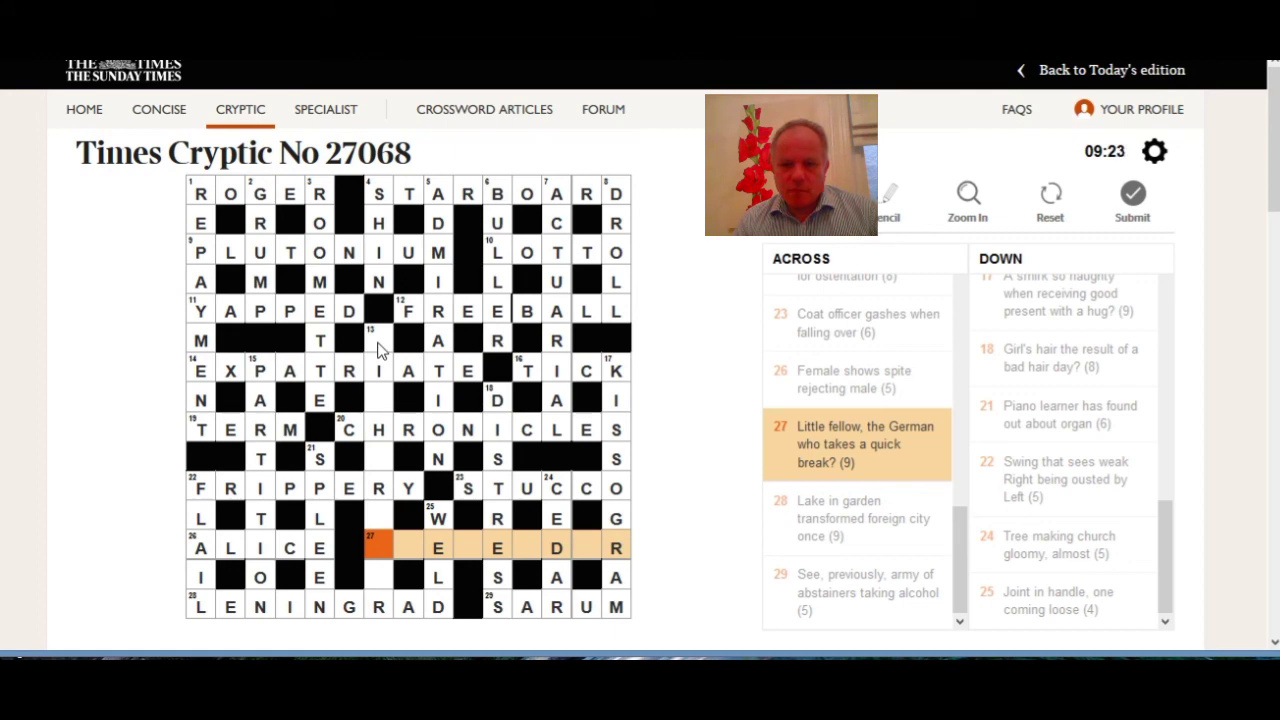
pyautogui.write('weekend')
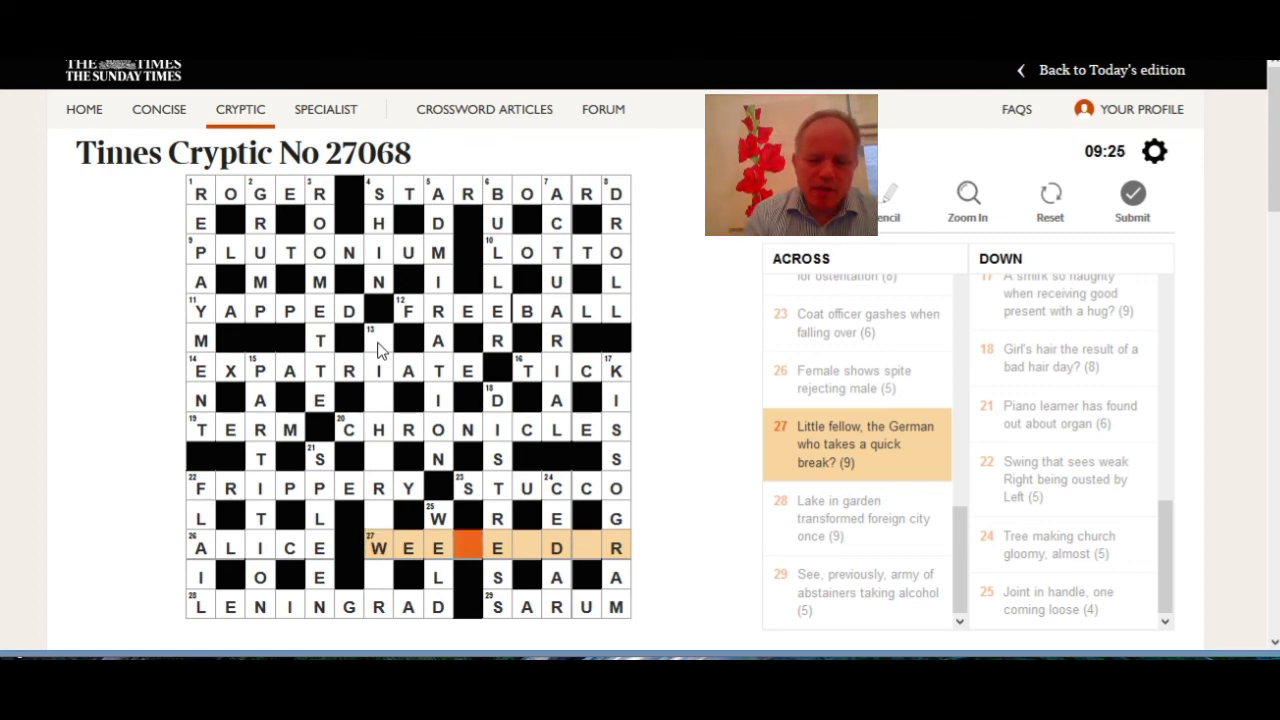
pyautogui.write('e')
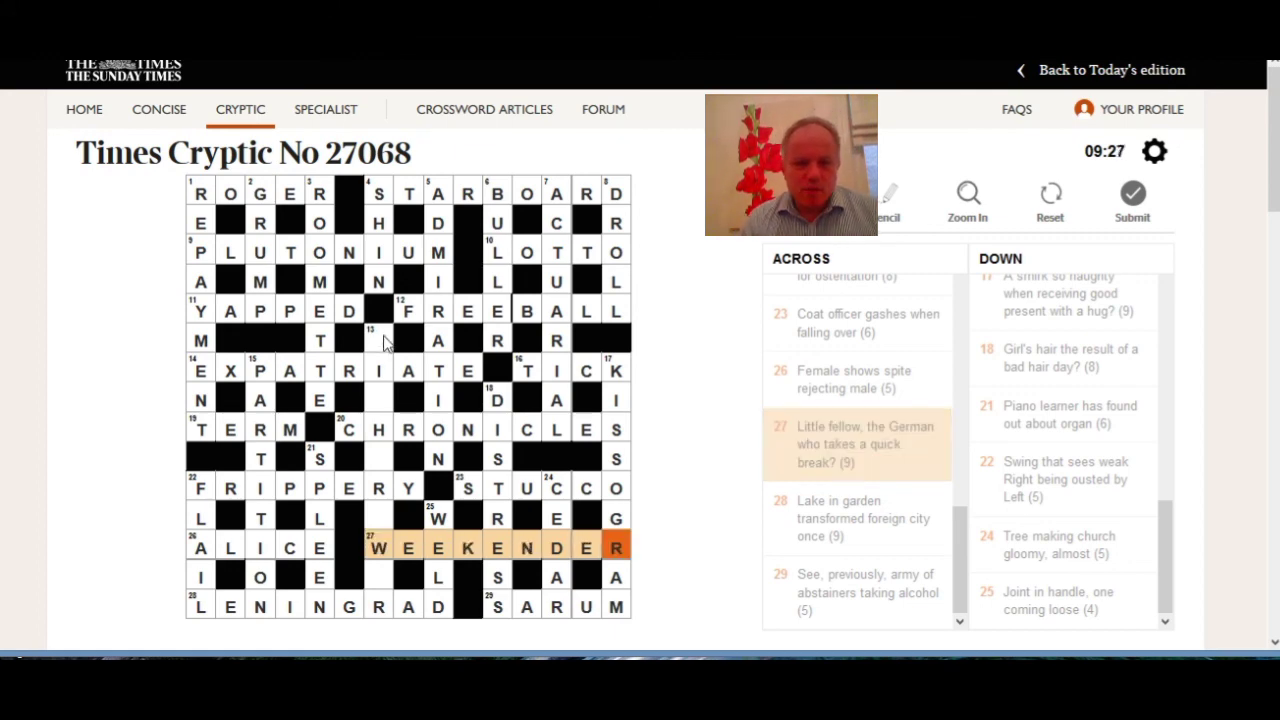
pyautogui.click(388, 342)
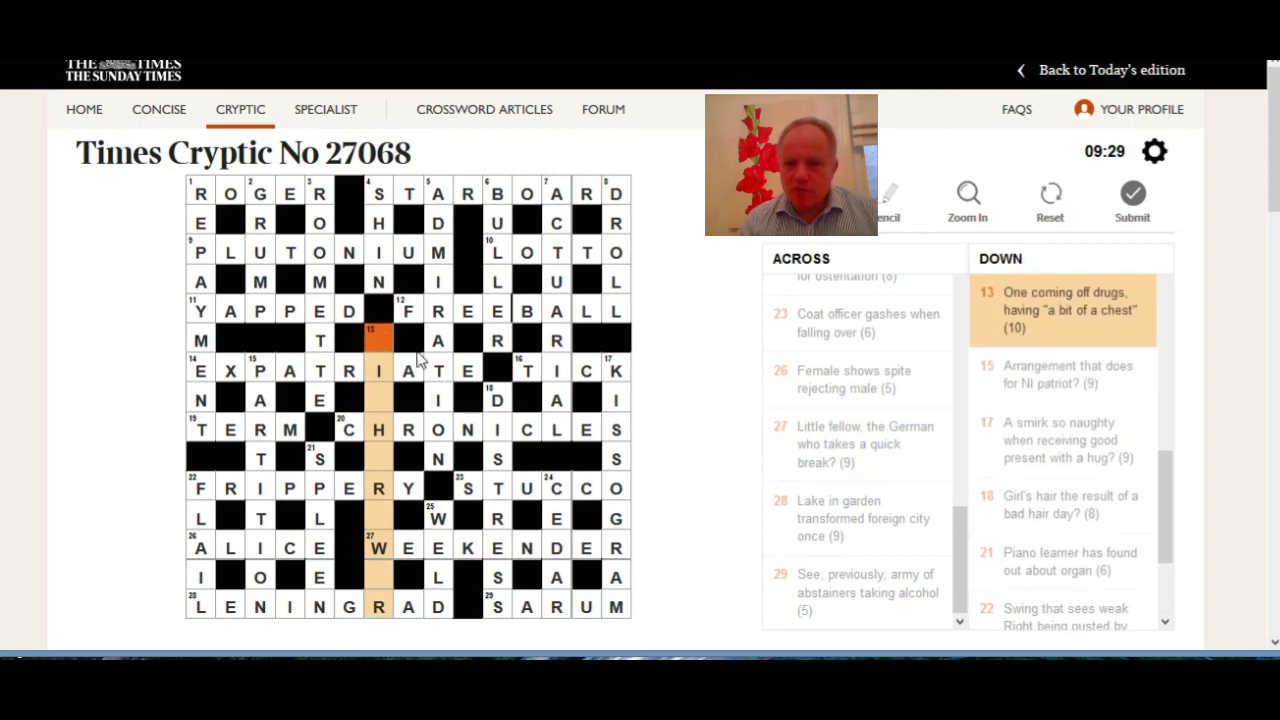
pyautogui.write('wtd')
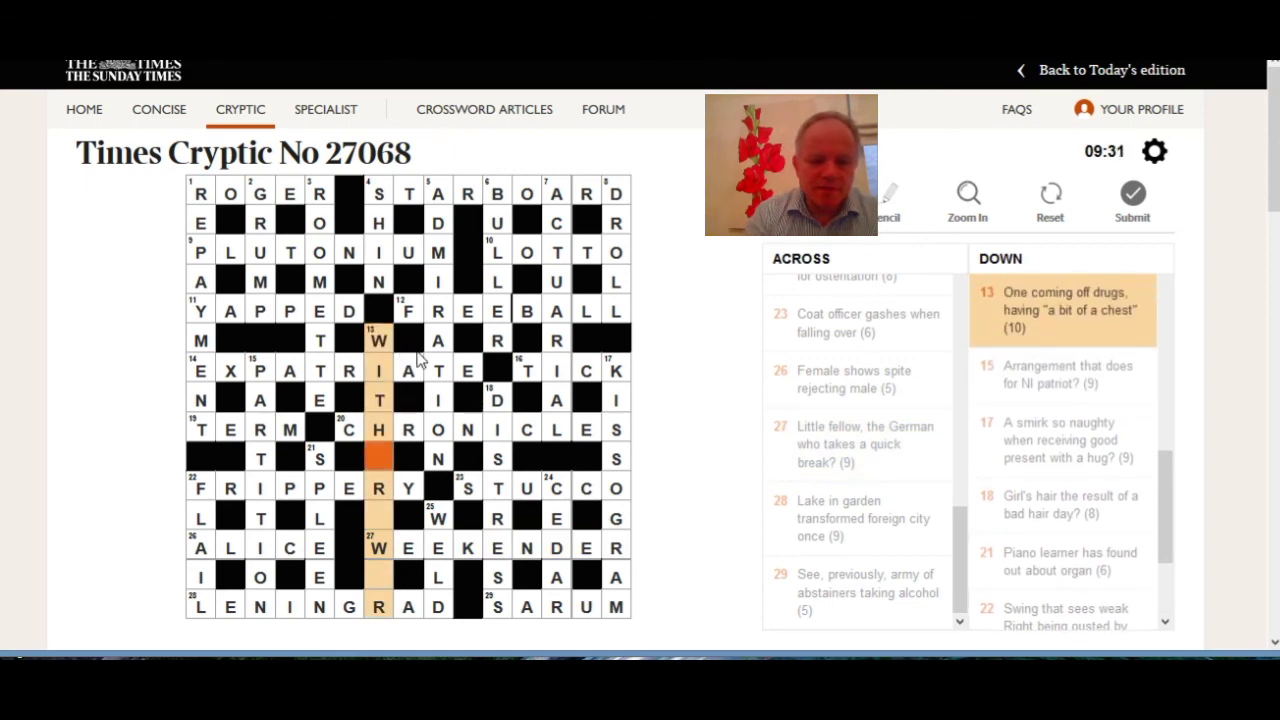
pyautogui.write('ae')
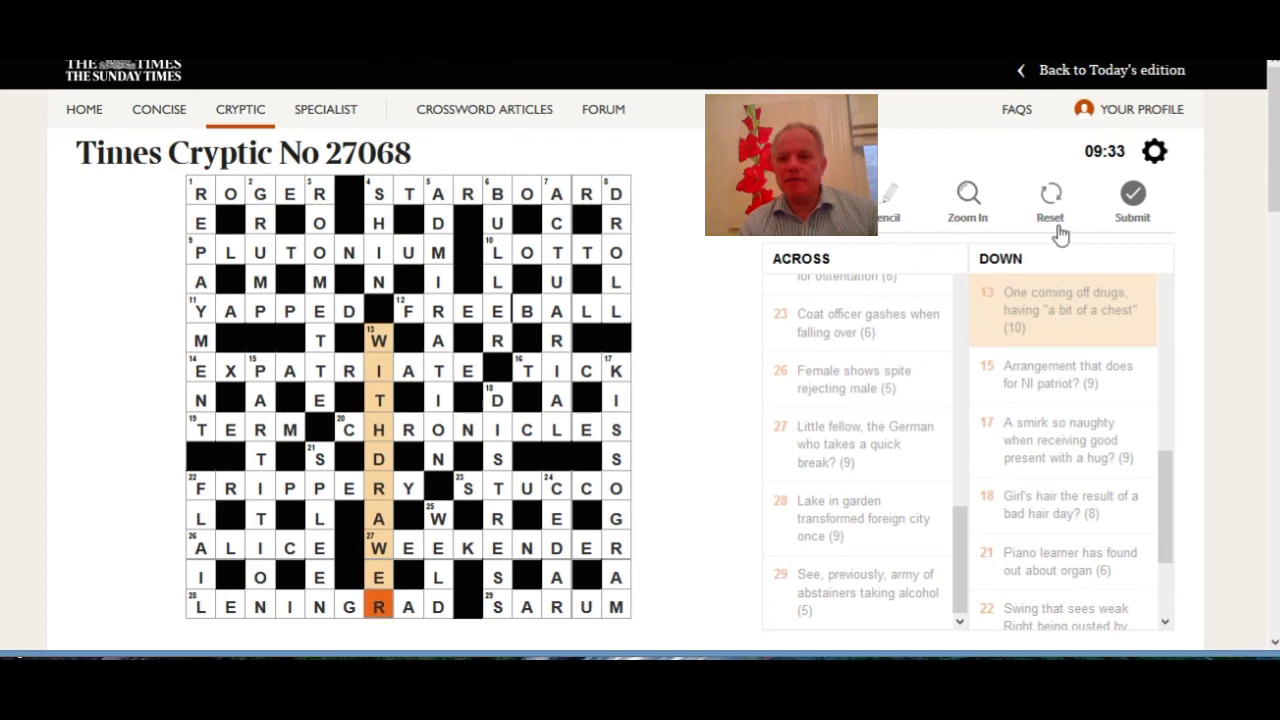
# - Submit the completed puzzle and confirm sending it to the leaderboard
pyautogui.click(1140, 203)
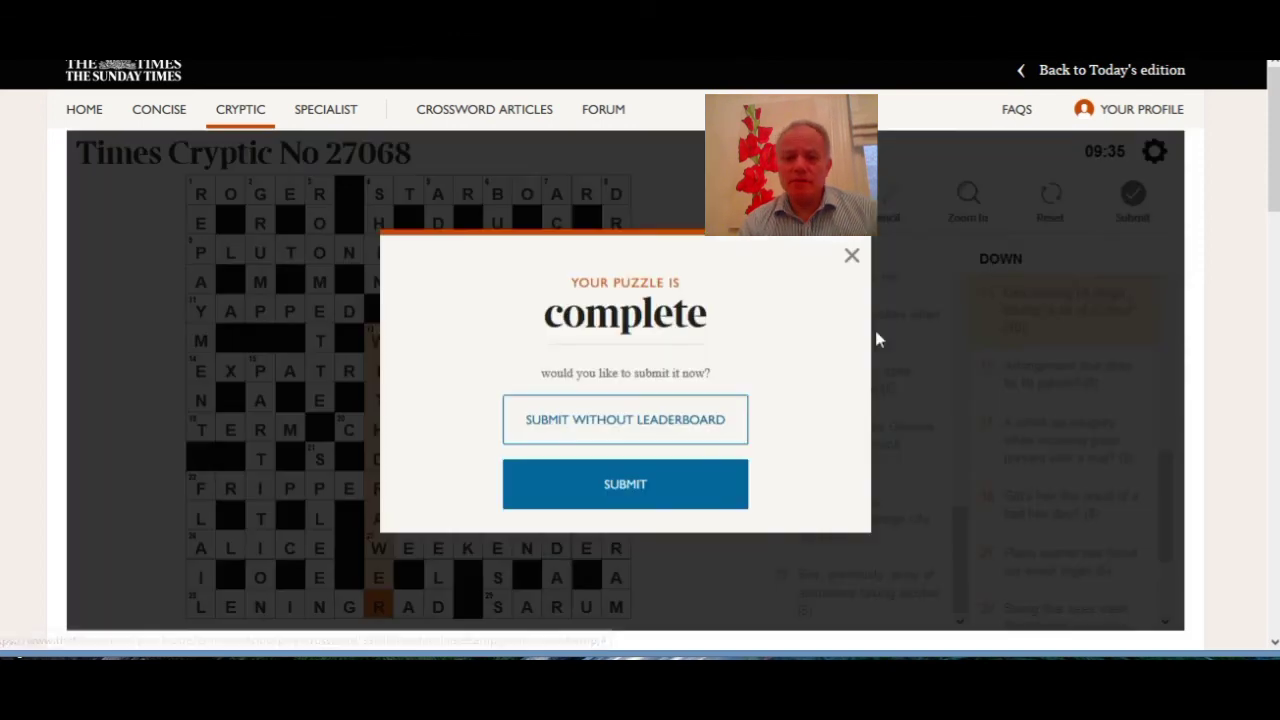
pyautogui.click(731, 484)
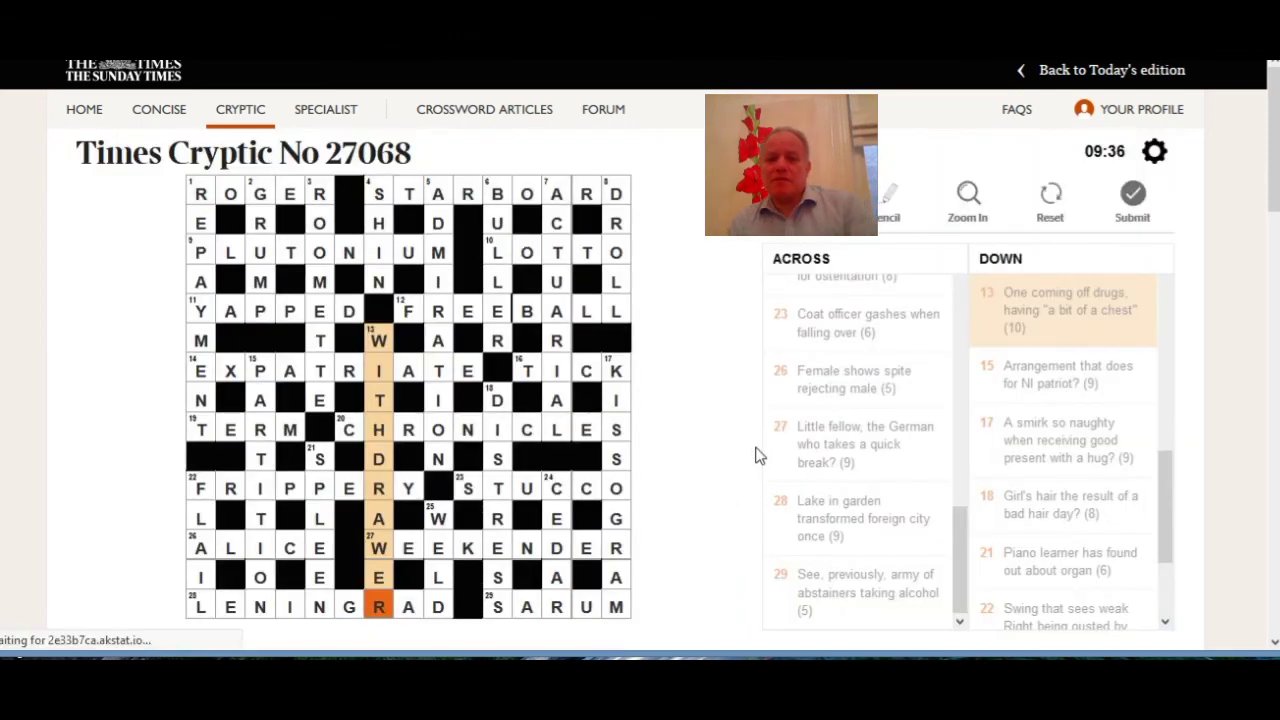